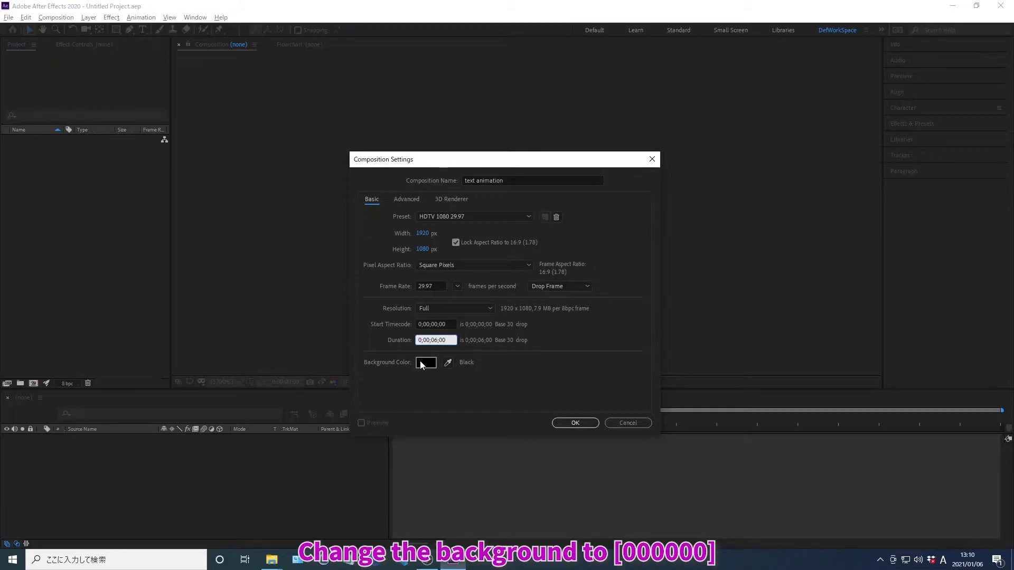
# Set the background color to 000000 and create the text animation composition.
pyautogui.click(425, 362)
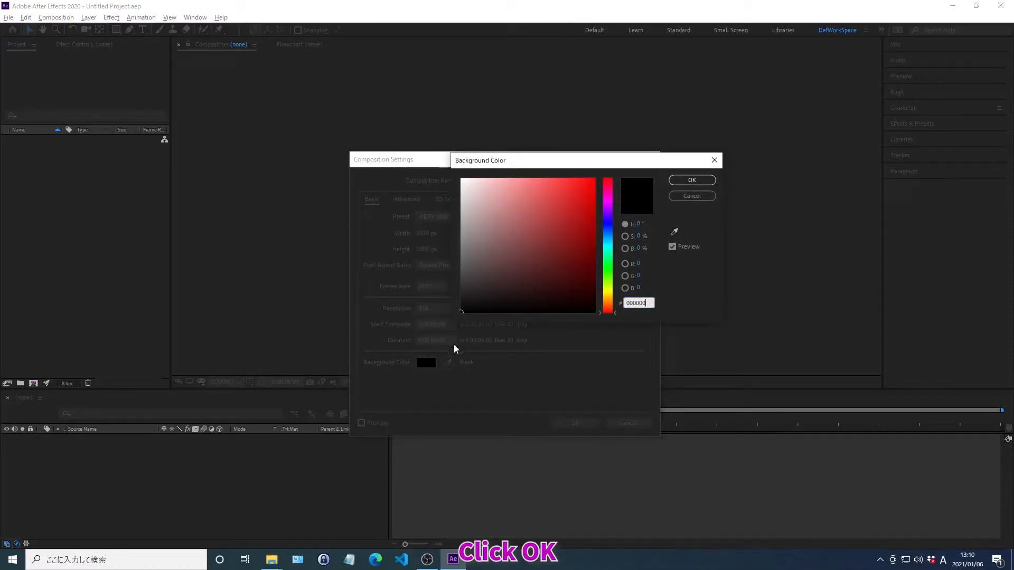
pyautogui.click(692, 181)
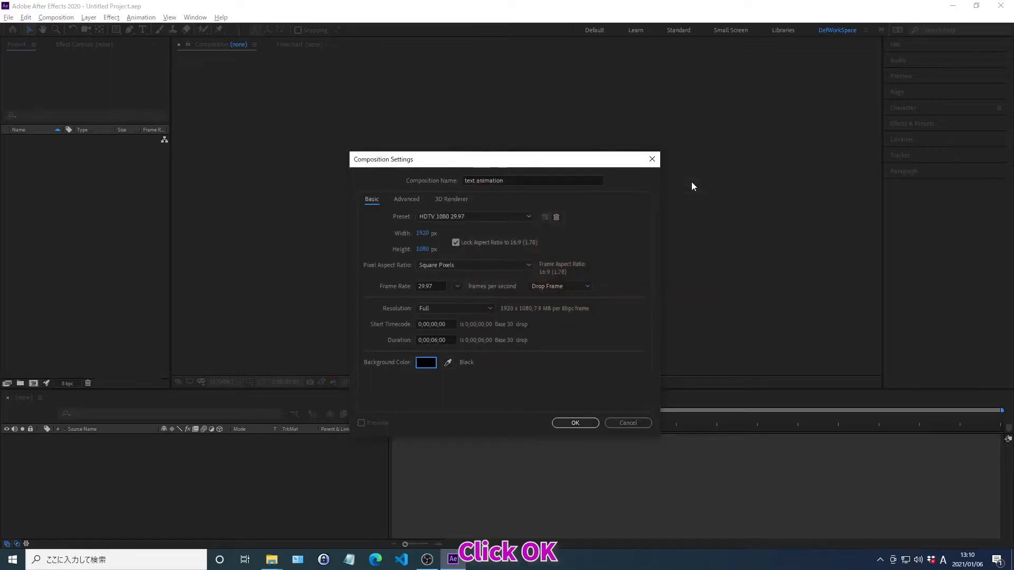
pyautogui.click(575, 423)
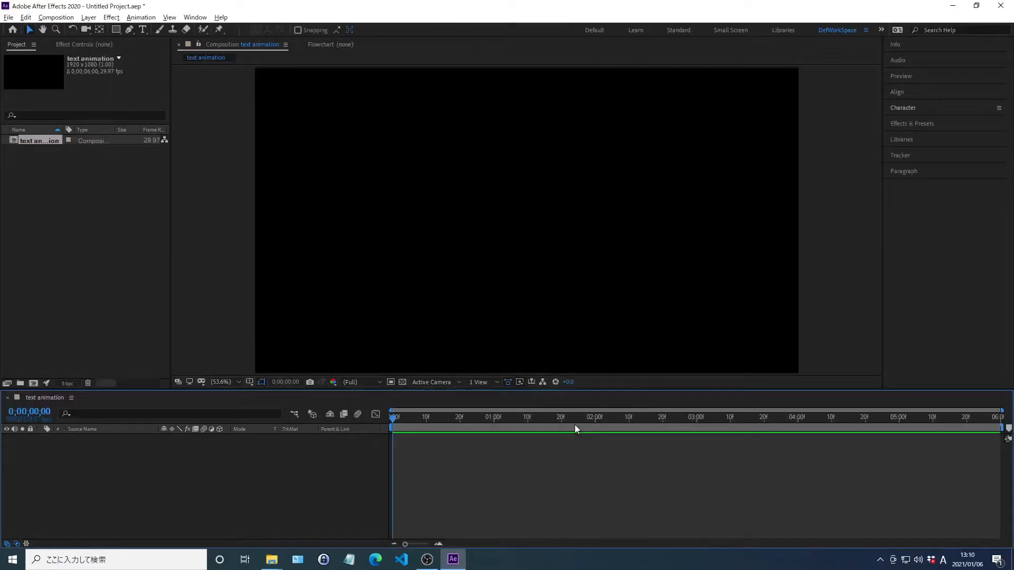
# Add a text layer reading "Text" in the upper-left part of the composition.
pyautogui.click(145, 30)
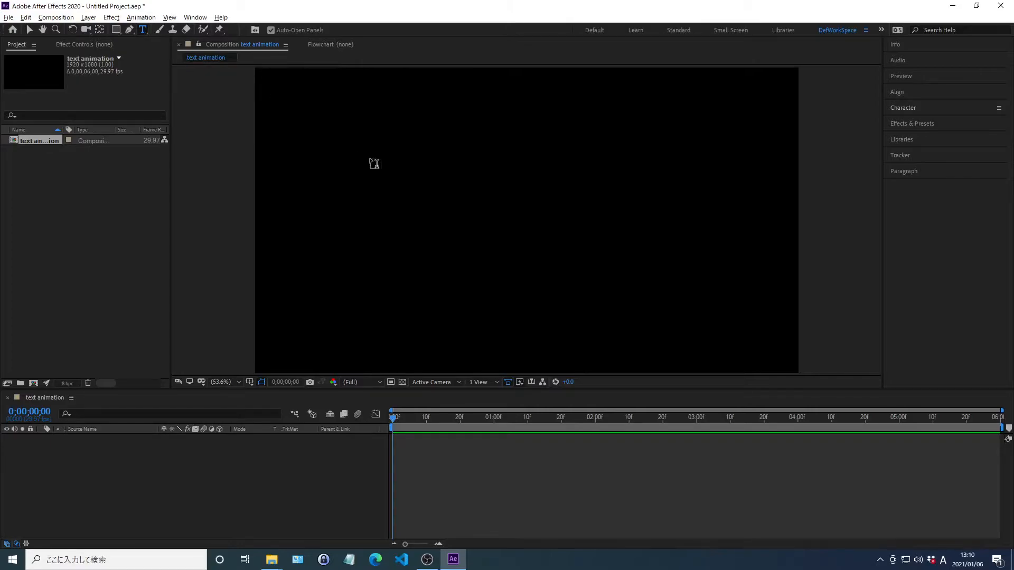
pyautogui.click(373, 161)
pyautogui.write('Text')
pyautogui.press('Escape')
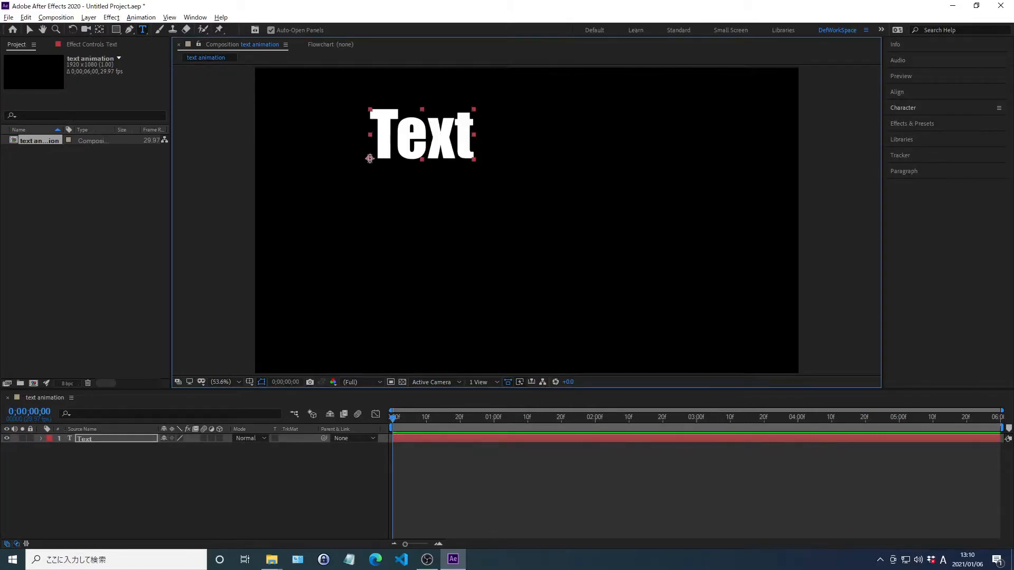
# Set the Text layer's font to Impact and its fill color to FFFFFF.
pyautogui.click(903, 107)
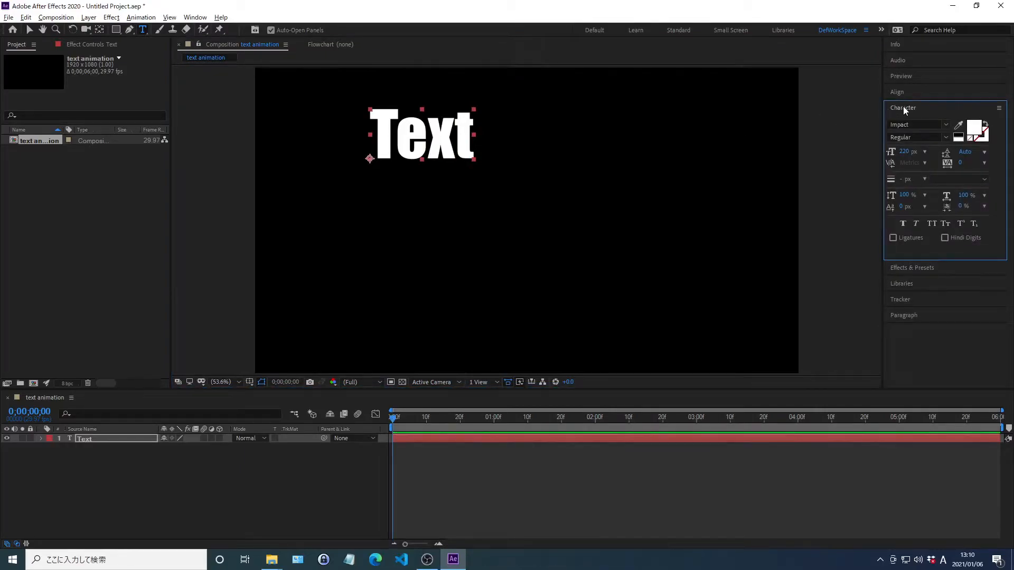
pyautogui.click(904, 124)
pyautogui.write('impact')
pyautogui.press('Return')
pyautogui.click(973, 130)
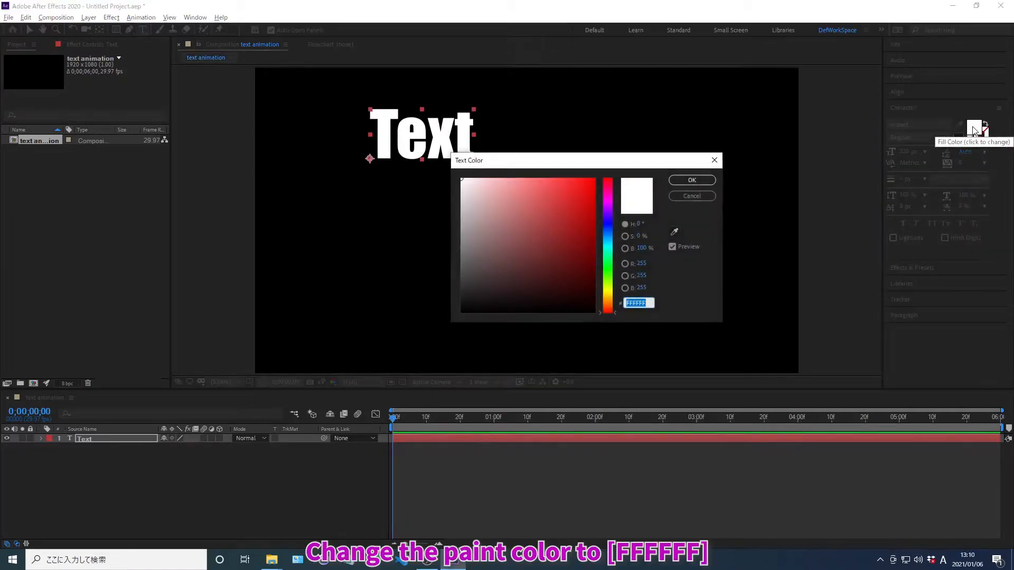
pyautogui.write('FFFFFF')
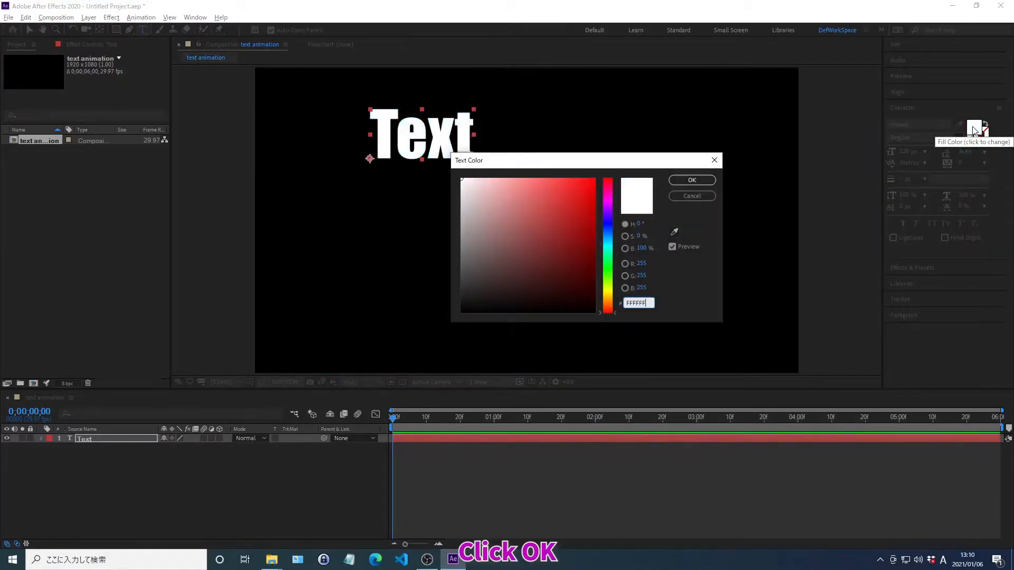
pyautogui.click(693, 182)
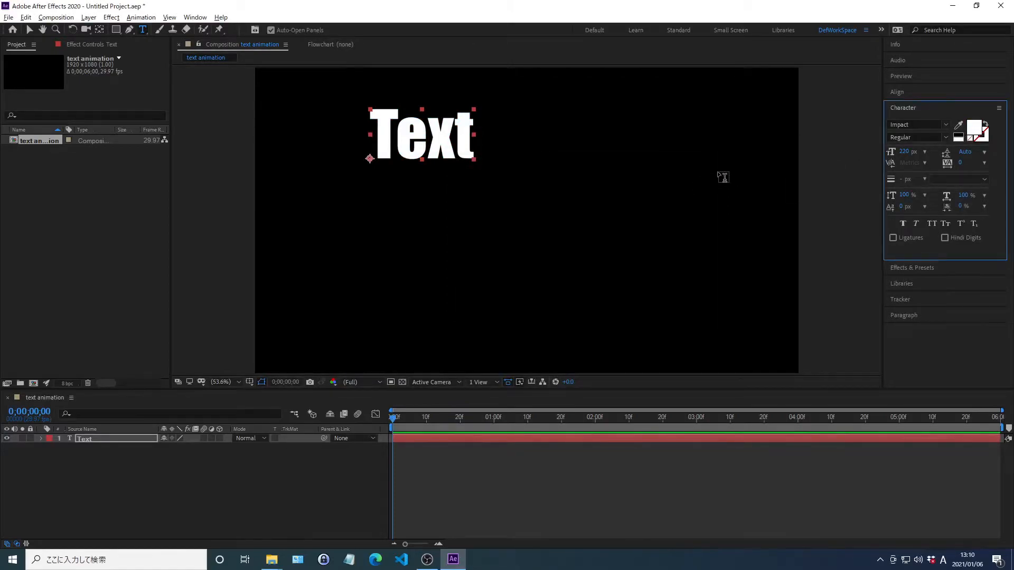
# Set the Text layer's font size to 220 px.
pyautogui.click(906, 153)
pyautogui.write('220')
pyautogui.press('Return')
pyautogui.click(903, 107)
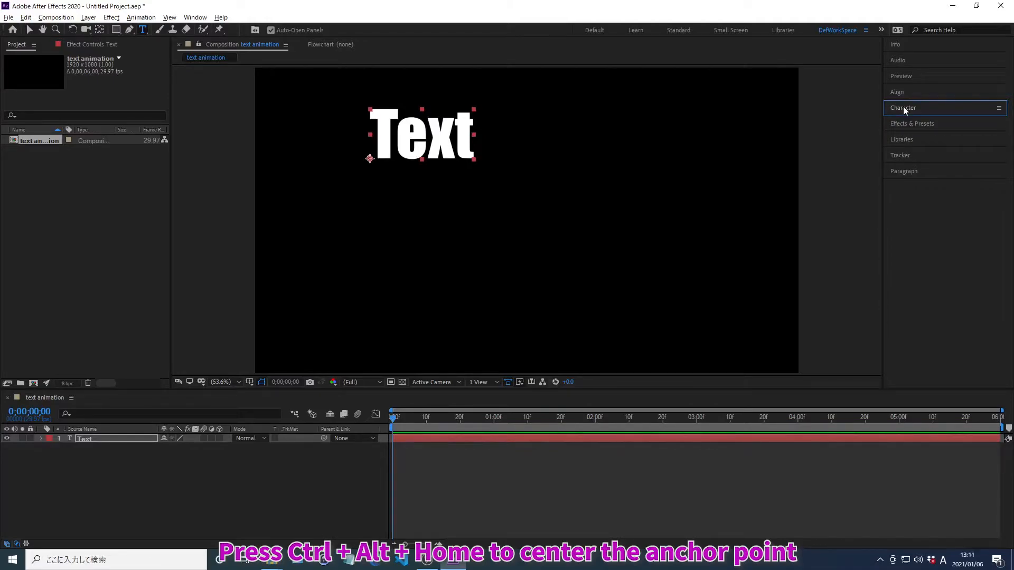
# Center the Text layer's anchor point and set its Position to 649, 625.
pyautogui.hotkey('ctrl', 'alt', 'Home')
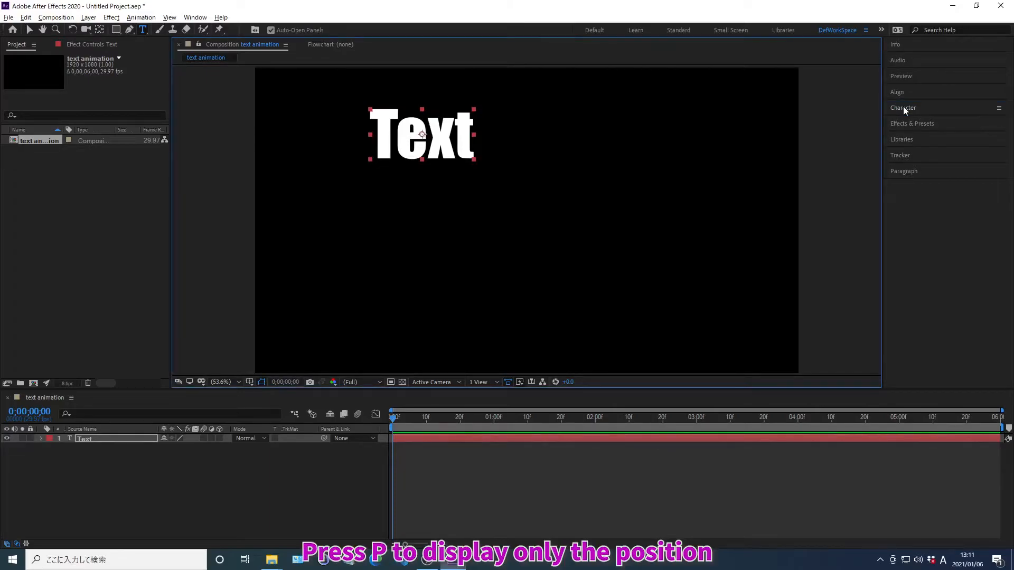
pyautogui.press('p')
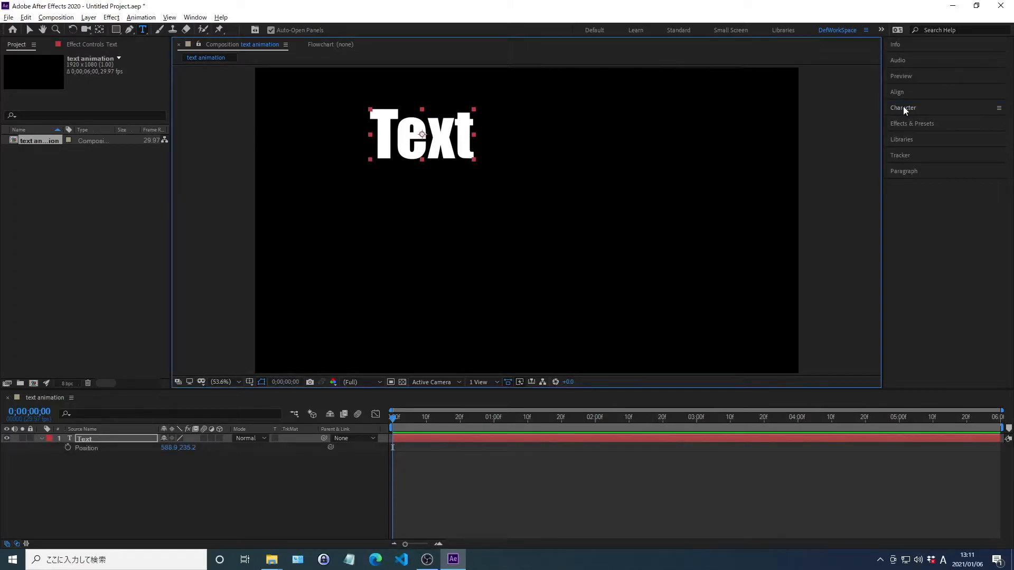
pyautogui.rightClick(86, 448)
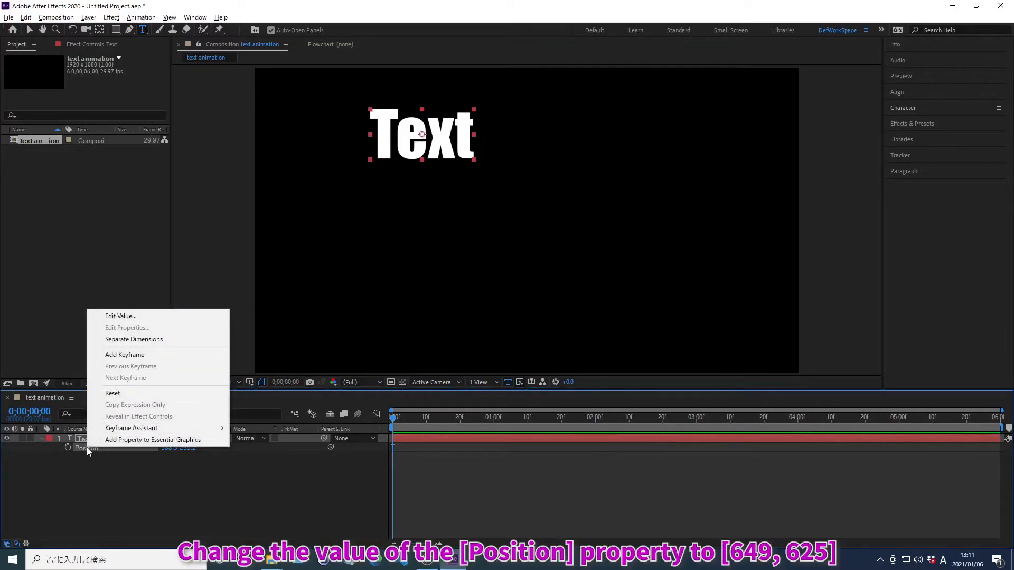
pyautogui.click(120, 316)
pyautogui.write('649')
pyautogui.press('Tab')
pyautogui.write('625')
pyautogui.press('Return')
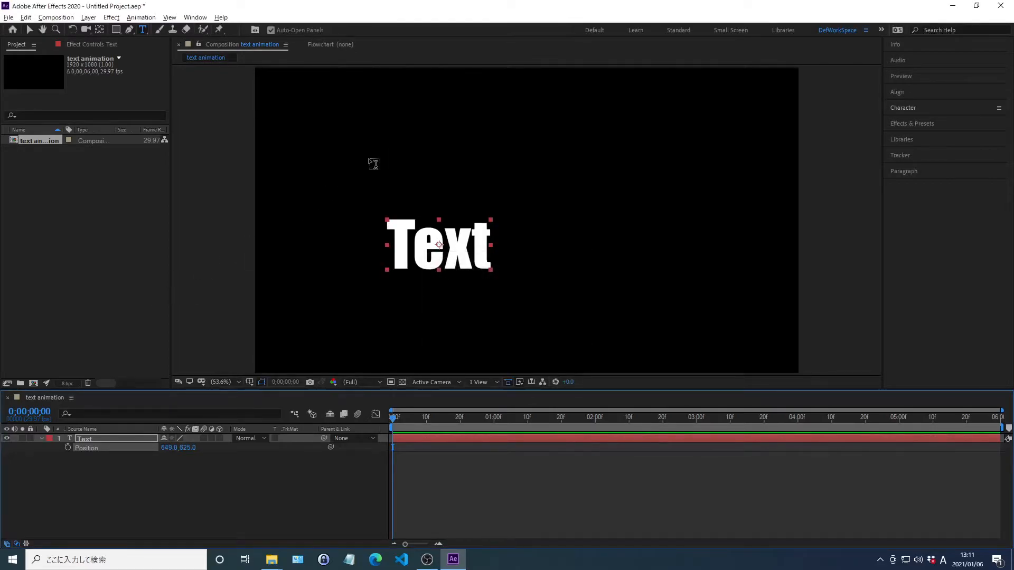
# Add a second text layer reading "Motion" above the existing text.
pyautogui.click(370, 159)
pyautogui.write('Motion')
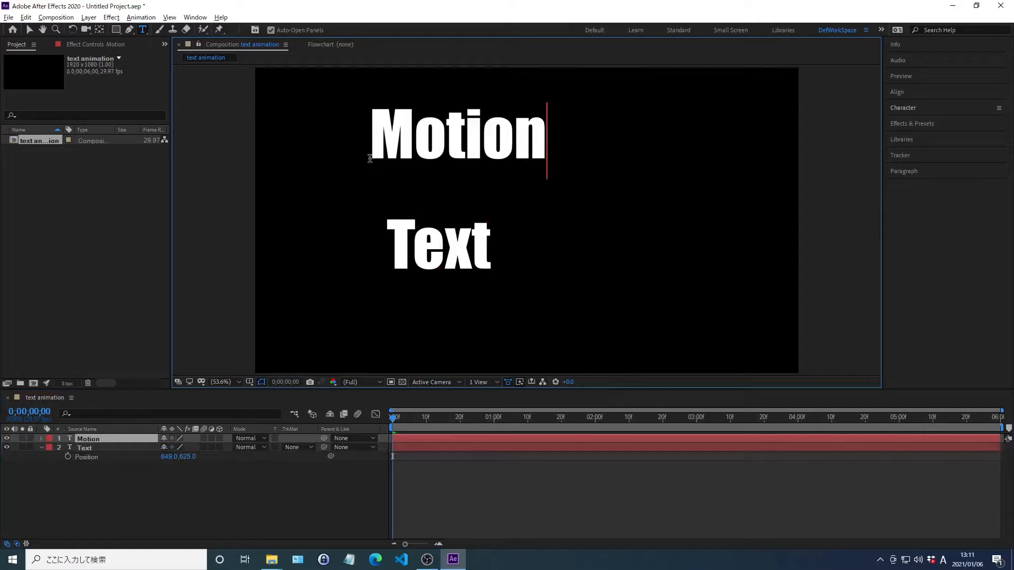
pyautogui.press('KP_Enter')
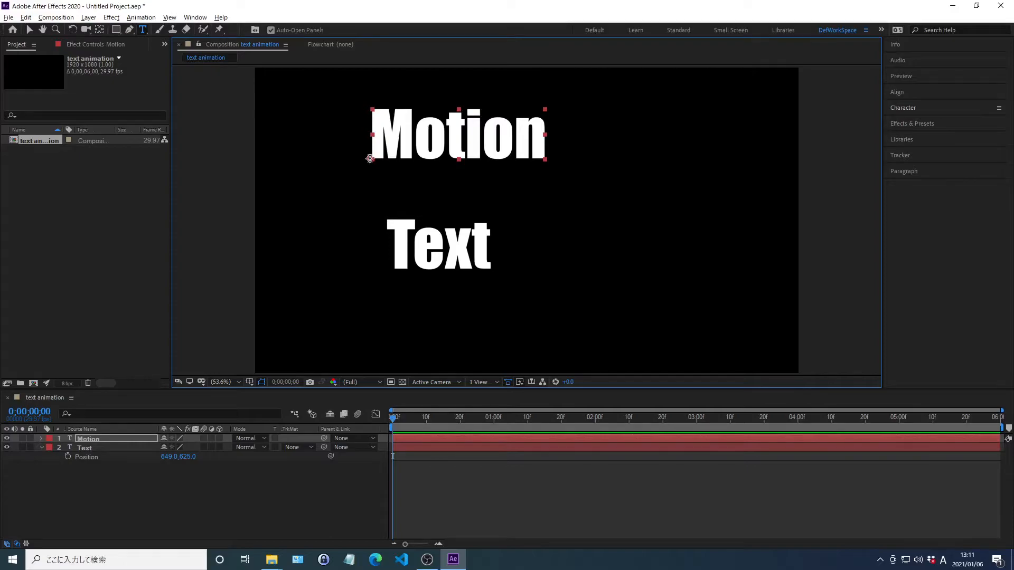
# Center the Motion layer's anchor point and set its Position to 1185, 625.
pyautogui.hotkey('ctrl', 'alt', 'Home')
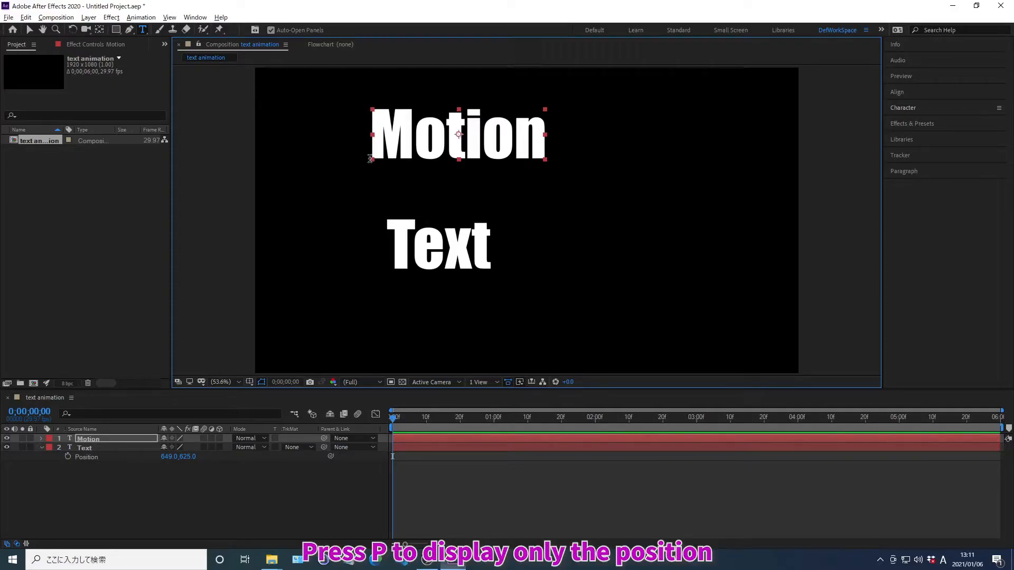
pyautogui.press('p')
pyautogui.rightClick(86, 448)
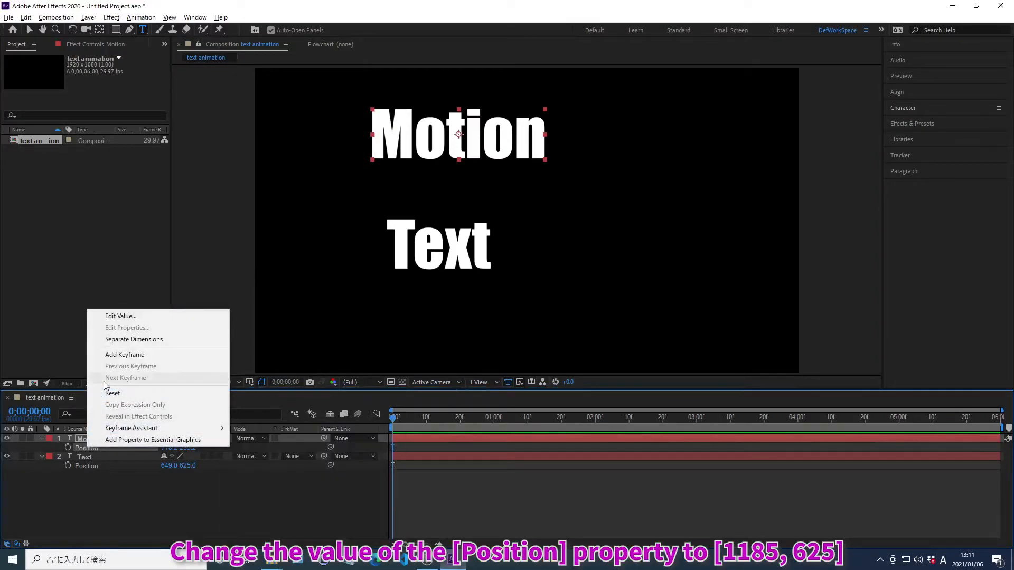
pyautogui.click(121, 316)
pyautogui.write('1185')
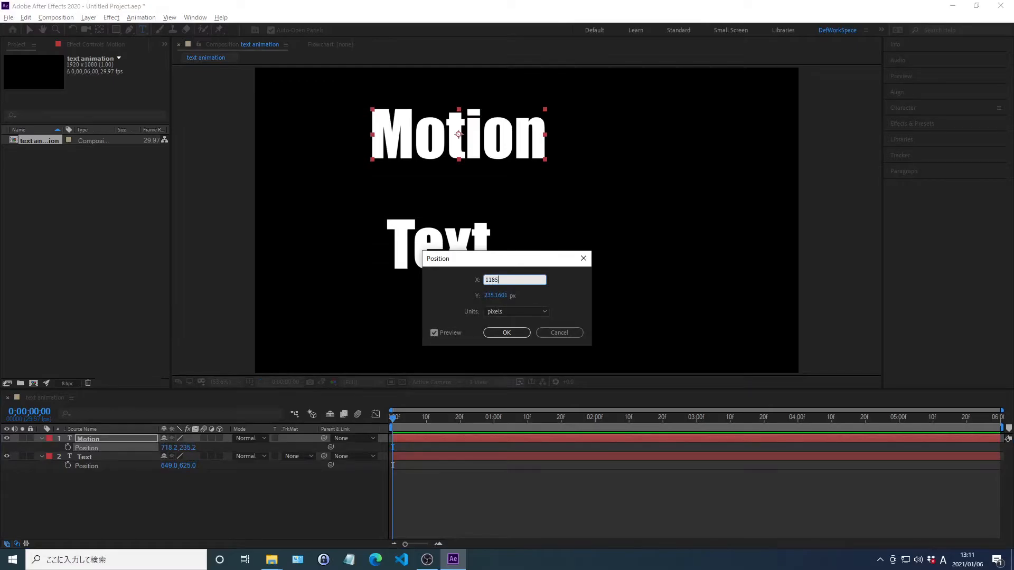
pyautogui.press('Tab')
pyautogui.write('625')
pyautogui.press('Return')
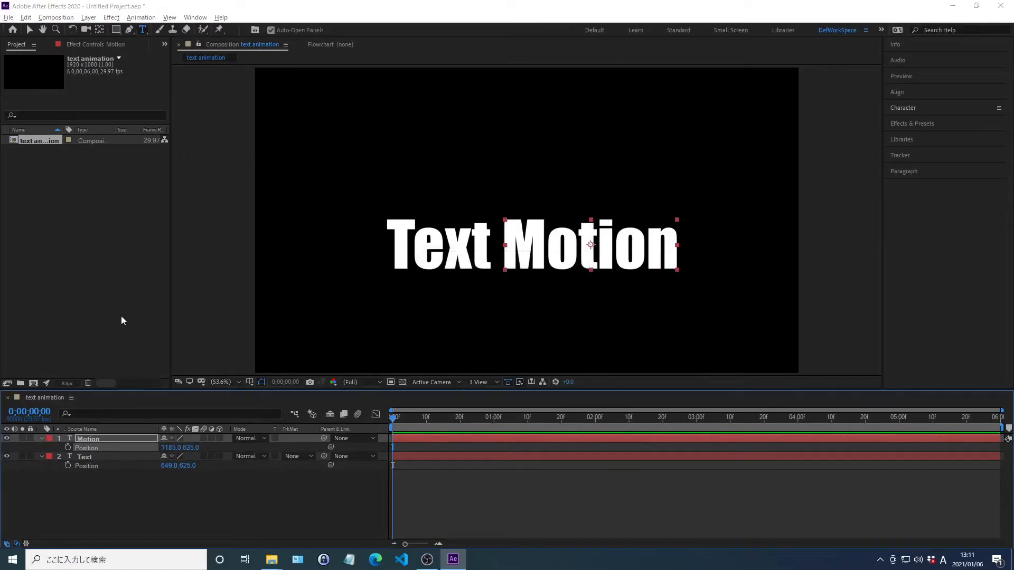
# Go to 0;00;00;10 and enable Position keyframing on the Motion layer at that time.
pyautogui.hotkey('alt', 'shift', 'j')
pyautogui.write('0;0')
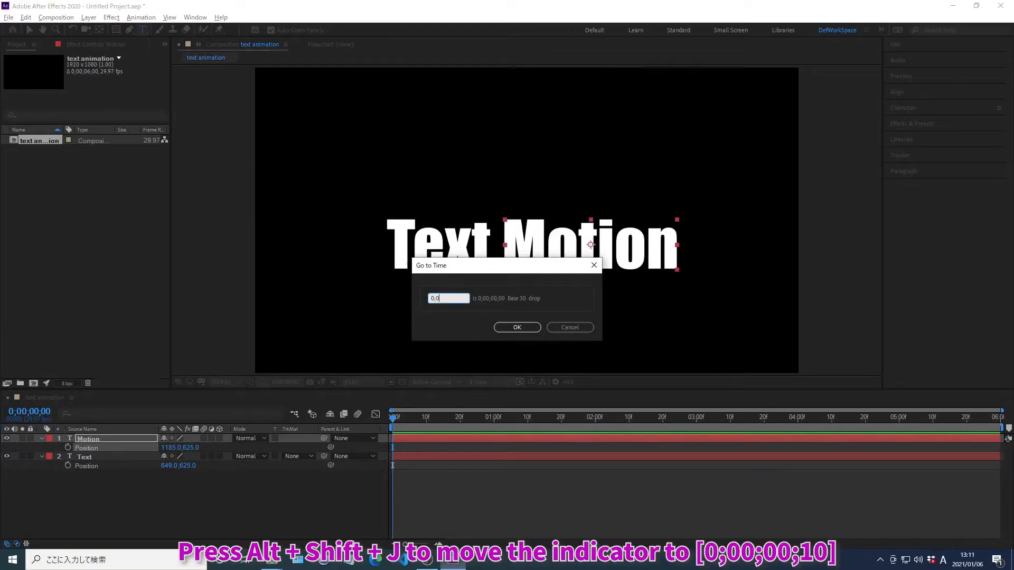
pyautogui.write('0;00;10')
pyautogui.press('Return')
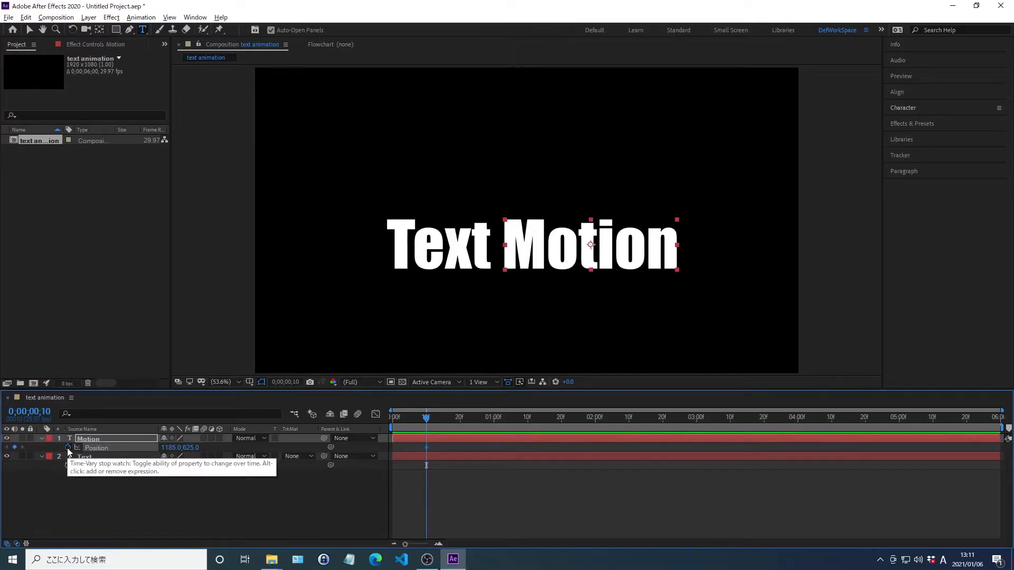
# Add a Position keyframe of 1185, 1064 to the Motion layer at the start of the composition.
pyautogui.press('Home')
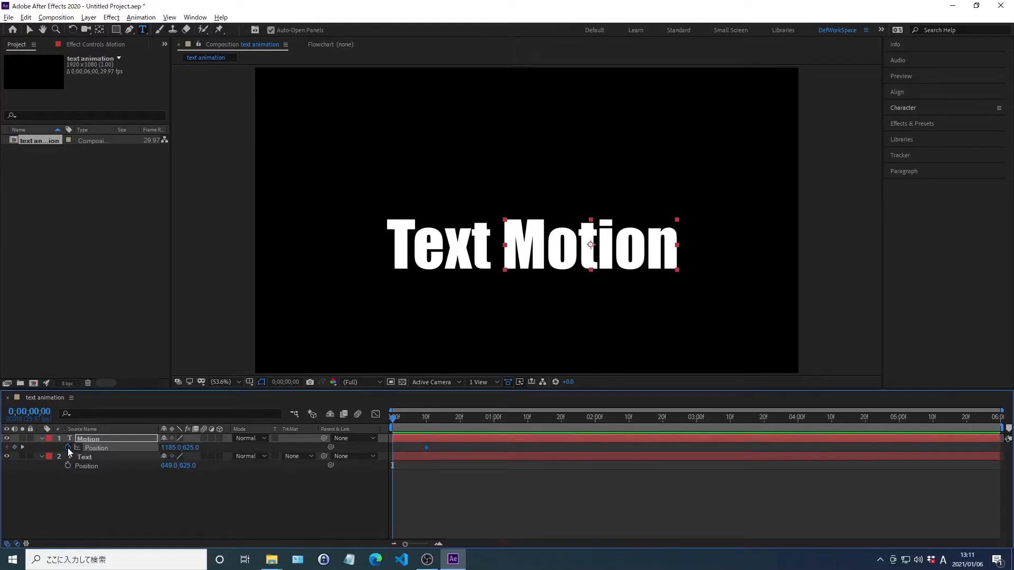
pyautogui.rightClick(97, 447)
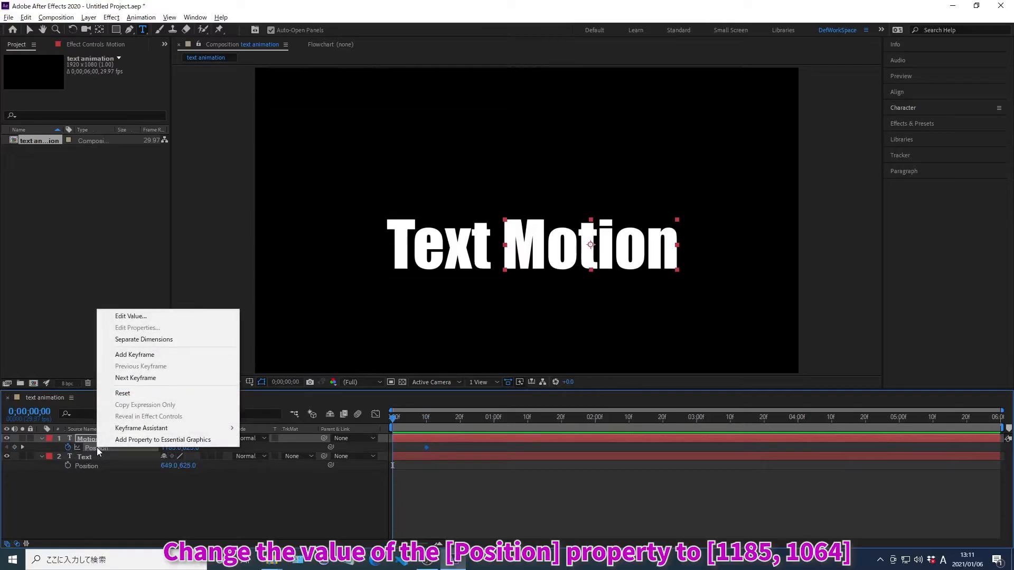
pyautogui.click(131, 316)
pyautogui.write('1185')
pyautogui.press('Tab')
pyautogui.write('1064')
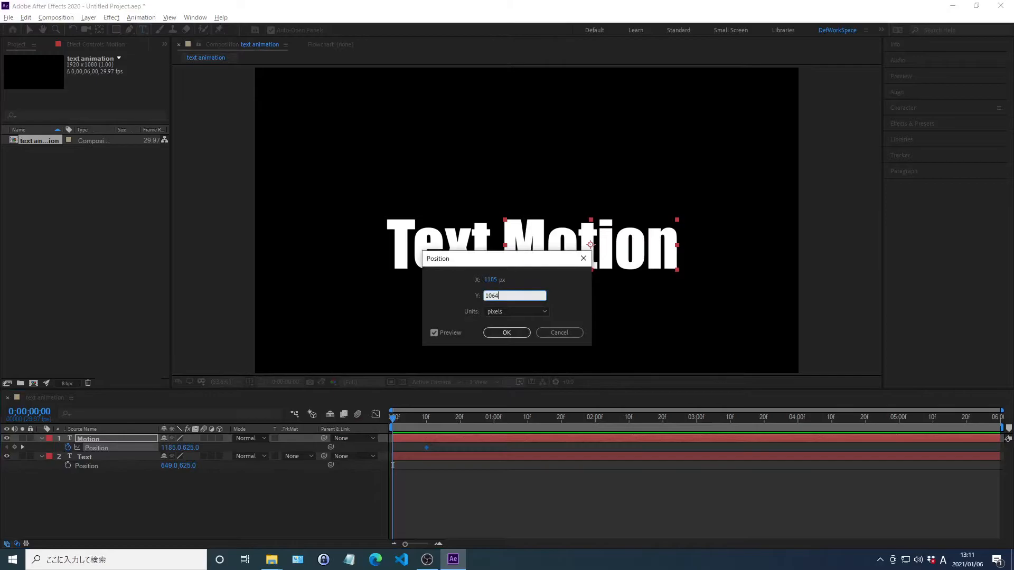
pyautogui.press('Return')
# Add a Position keyframe of 1185, 600 to the Motion layer at 0;00;00;12.
pyautogui.hotkey('alt', 'shift', 'j')
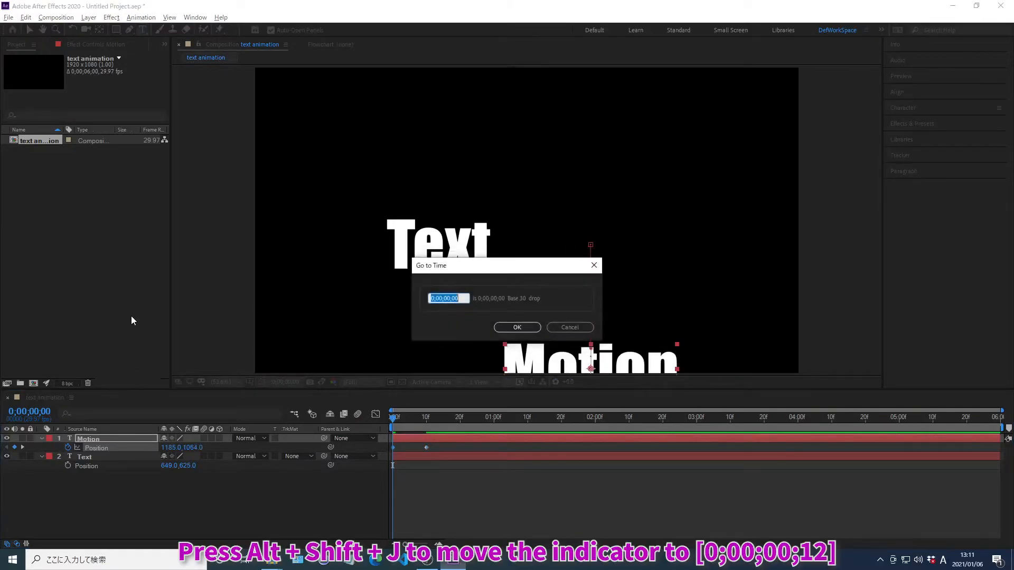
pyautogui.write('0;00;00;12')
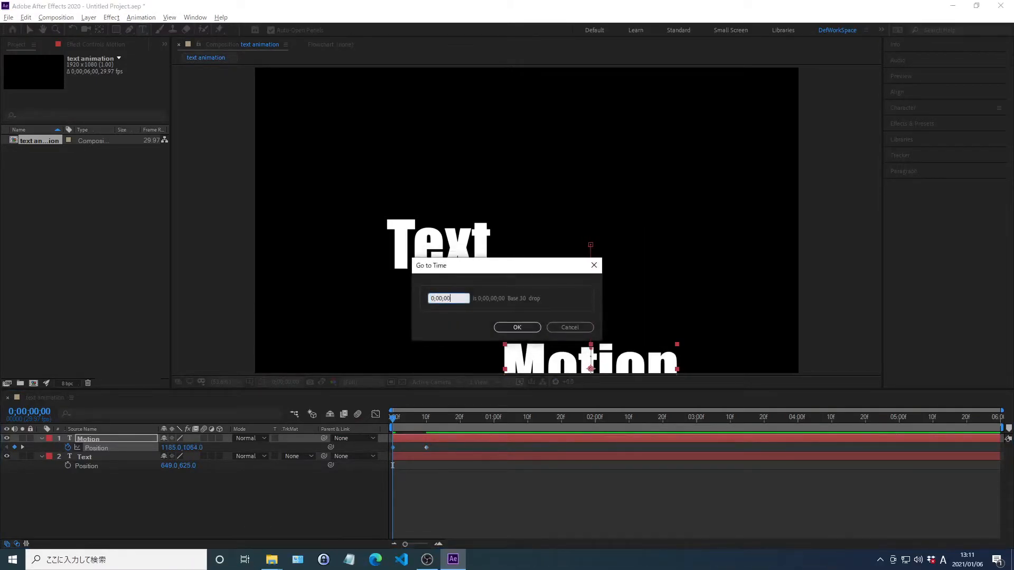
pyautogui.press('Return')
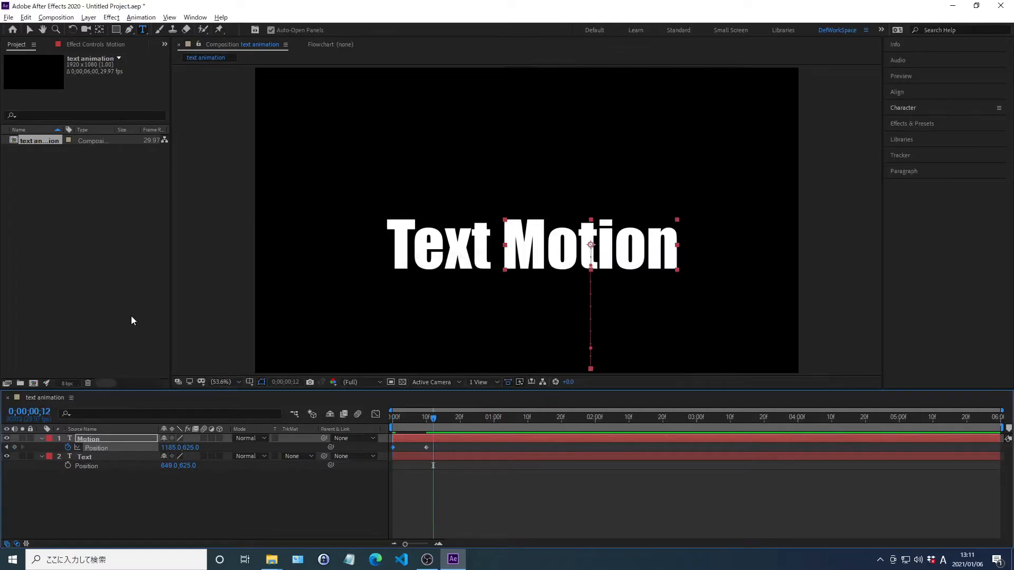
pyautogui.rightClick(97, 448)
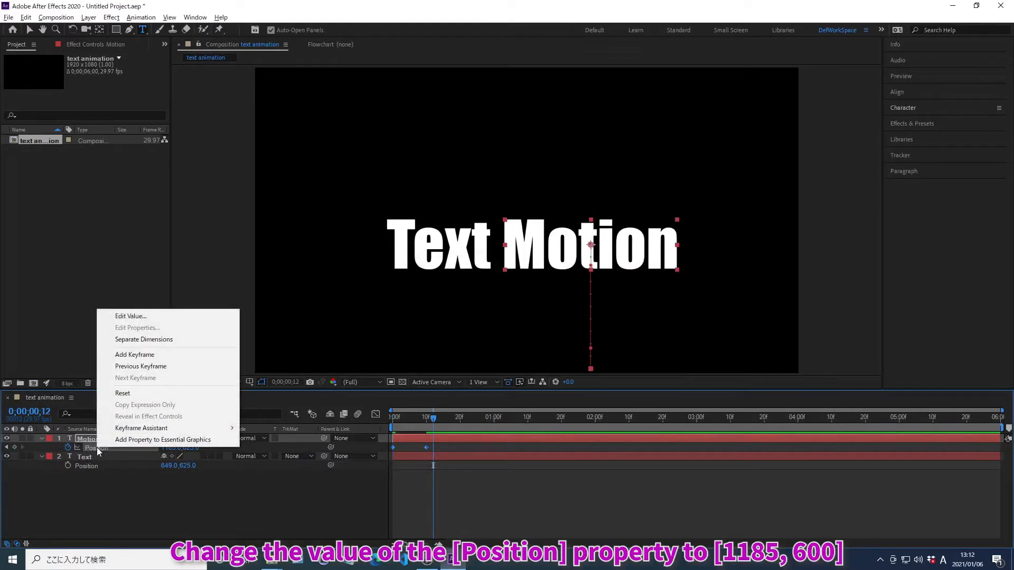
pyautogui.click(131, 316)
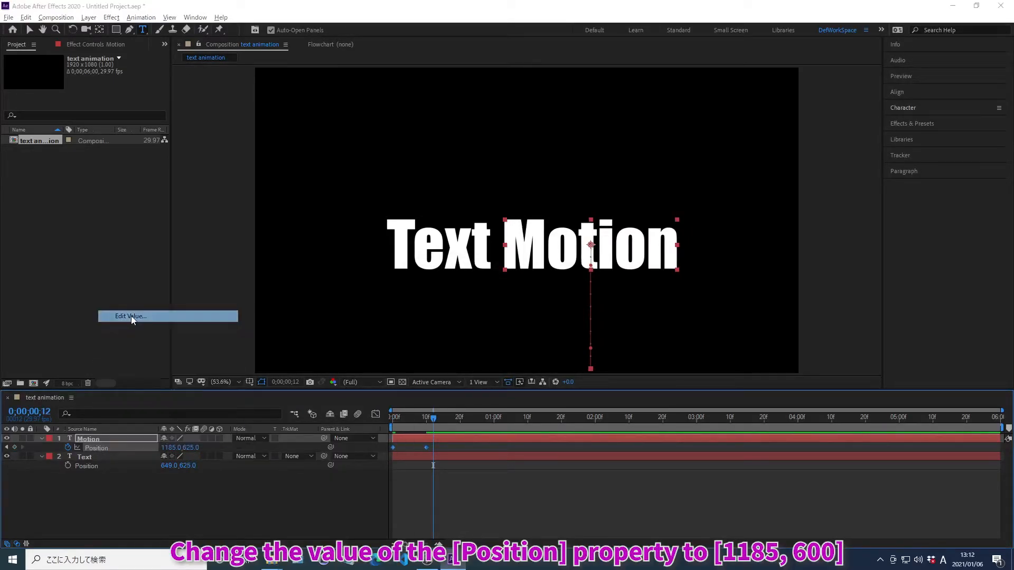
pyautogui.write('1185')
pyautogui.press('Tab')
pyautogui.write('600')
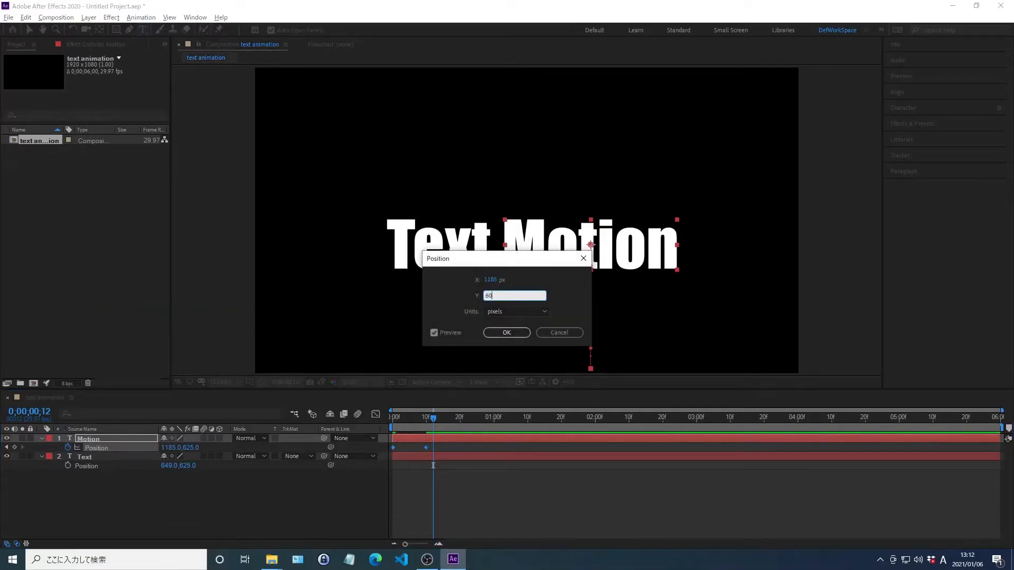
pyautogui.press('Return')
# Add a Position keyframe of 1185, 600 to the Motion layer at 0;00;00;15.
pyautogui.hotkey('alt', 'shift', 'j')
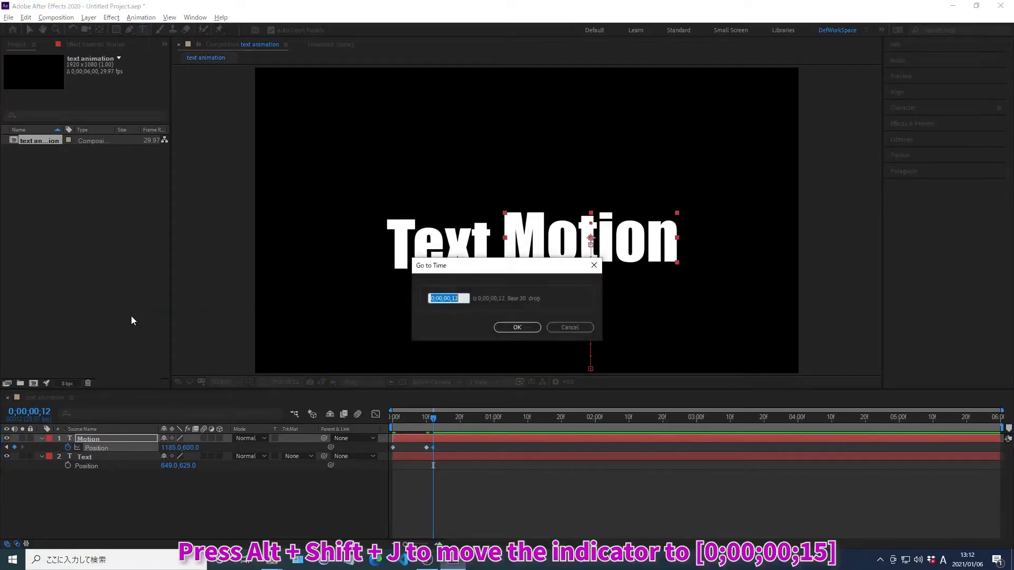
pyautogui.write('0;00;00')
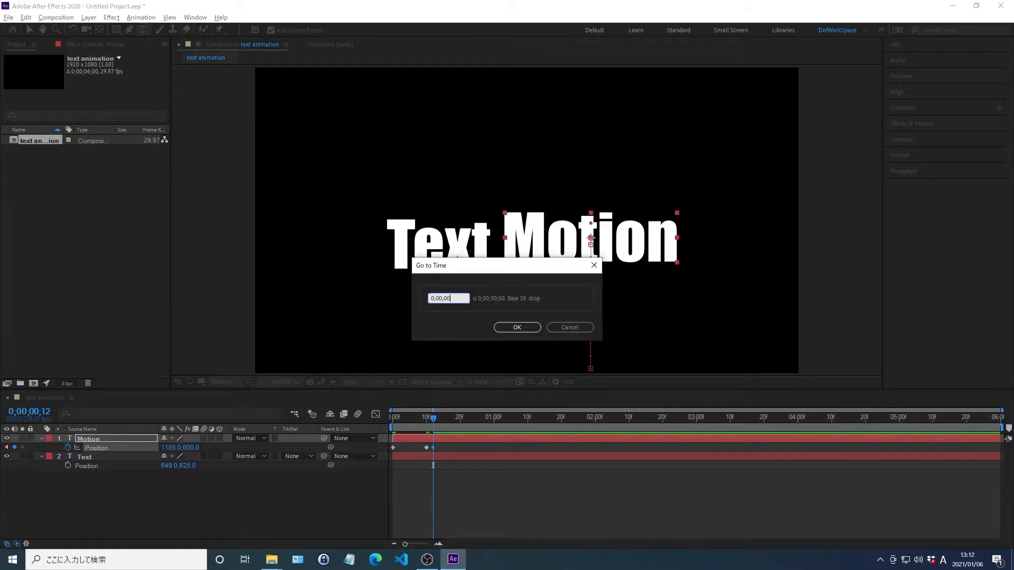
pyautogui.write(';15')
pyautogui.press('Return')
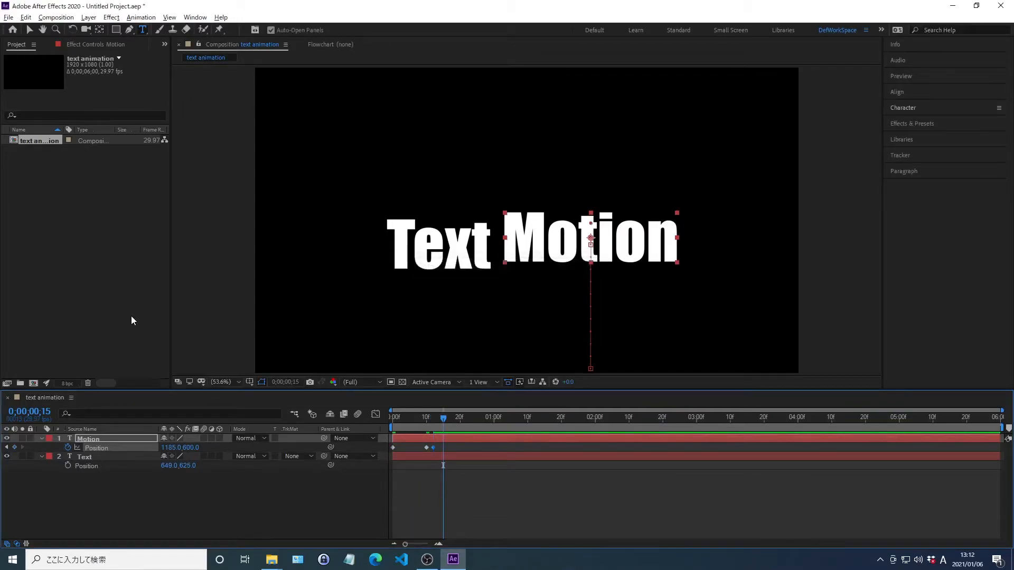
pyautogui.rightClick(97, 448)
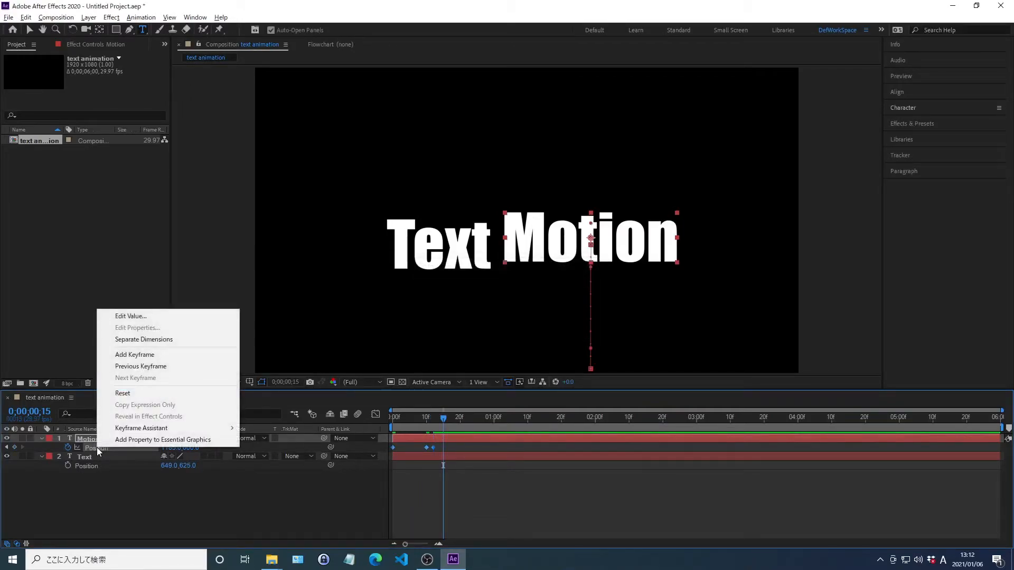
pyautogui.click(131, 316)
pyautogui.write('1185')
pyautogui.press('Tab')
pyautogui.write('600')
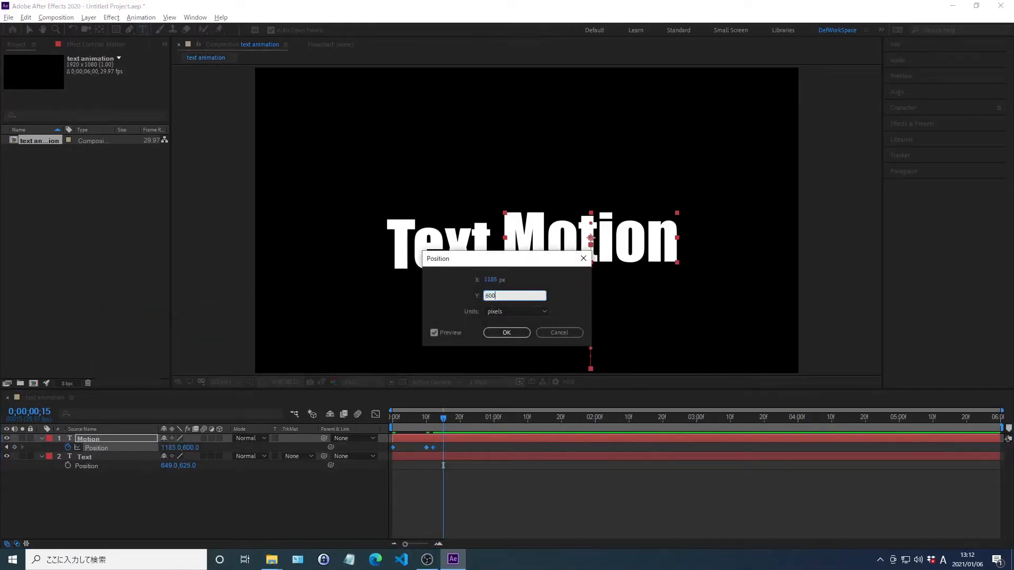
pyautogui.press('Return')
# Add a Position keyframe of 1185, 20 to the Motion layer at 0;00;00;20.
pyautogui.hotkey('alt', 'shift', 'j')
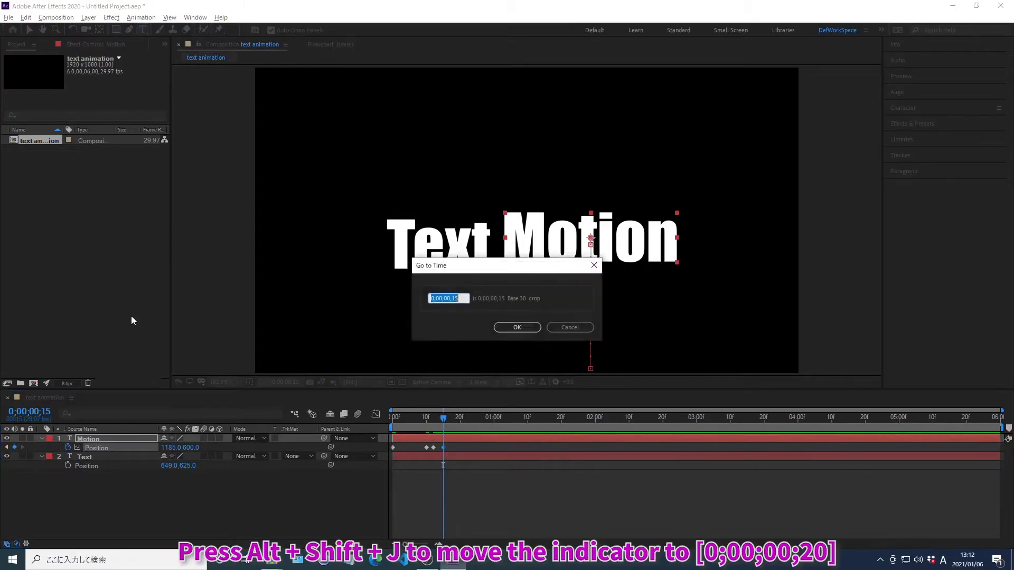
pyautogui.write('0;00;0')
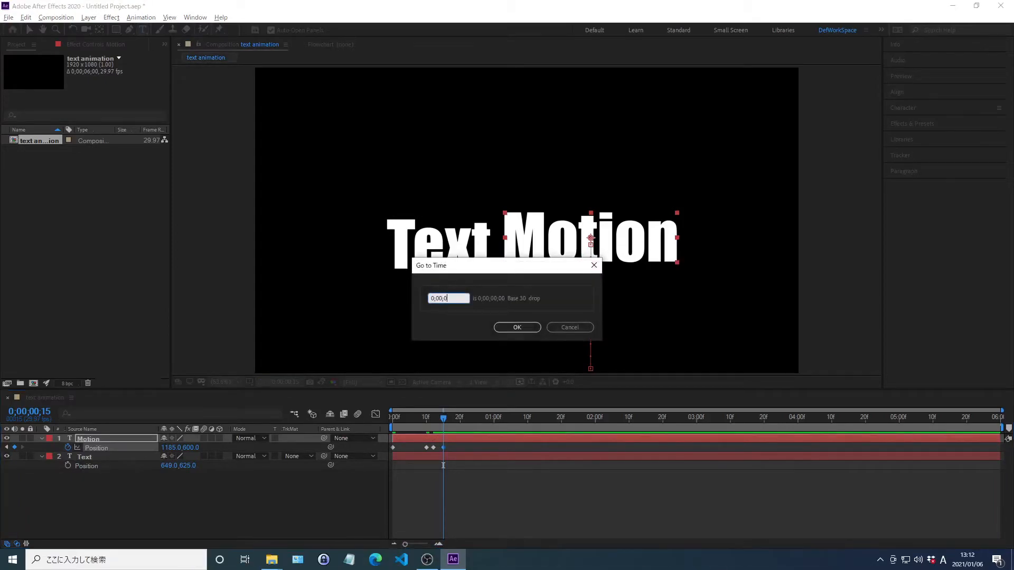
pyautogui.write('0;20')
pyautogui.press('Return')
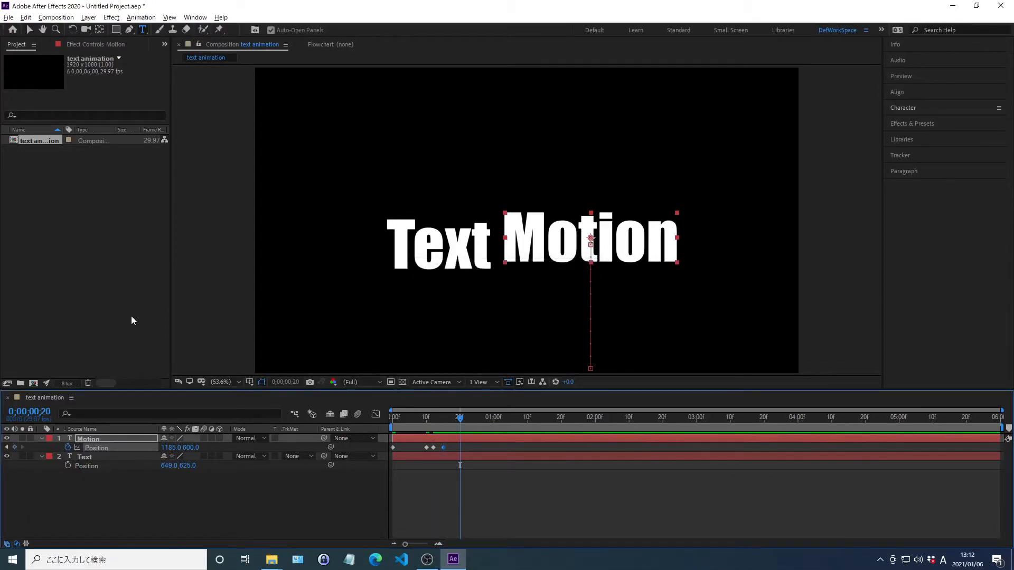
pyautogui.rightClick(97, 447)
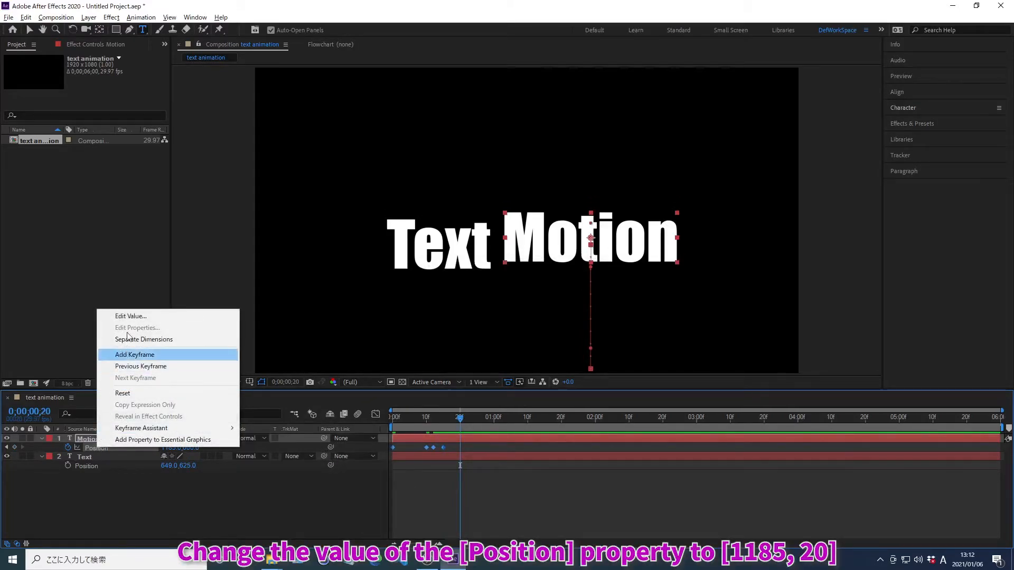
pyautogui.click(131, 315)
pyautogui.write('1185')
pyautogui.press('Tab')
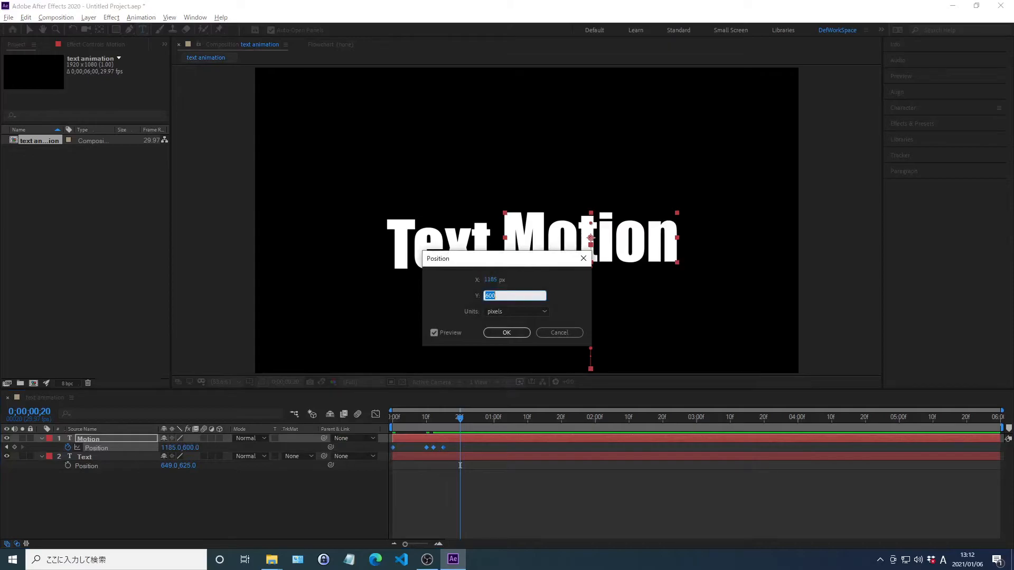
pyautogui.write('20')
pyautogui.press('Return')
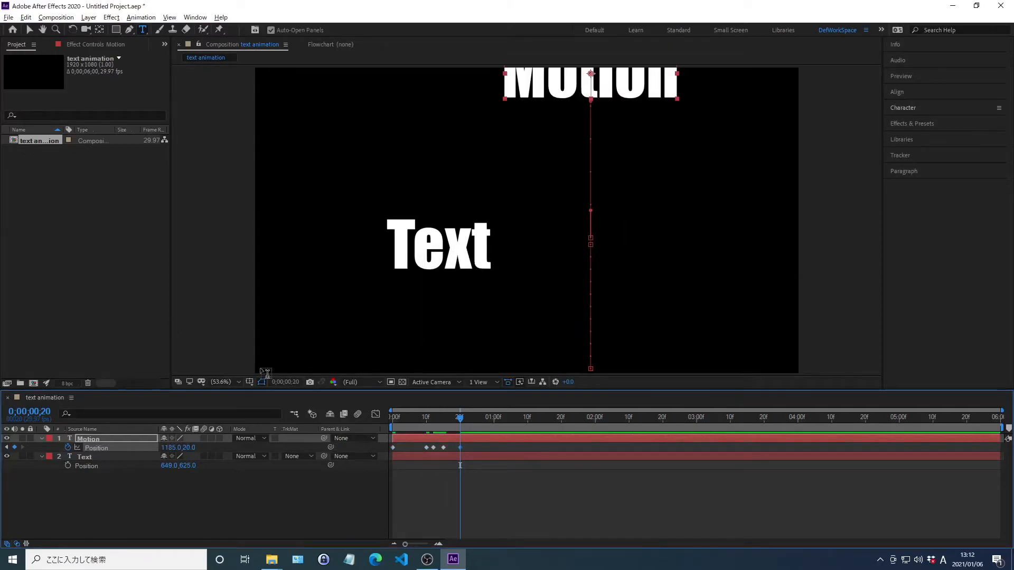
# Apply Easy Ease to the Motion layer's first four Position keyframes, leaving out the one at 0;00;00;20.
pyautogui.click(443, 447)
pyautogui.moveTo(391, 440); pyautogui.dragTo(385, 439)
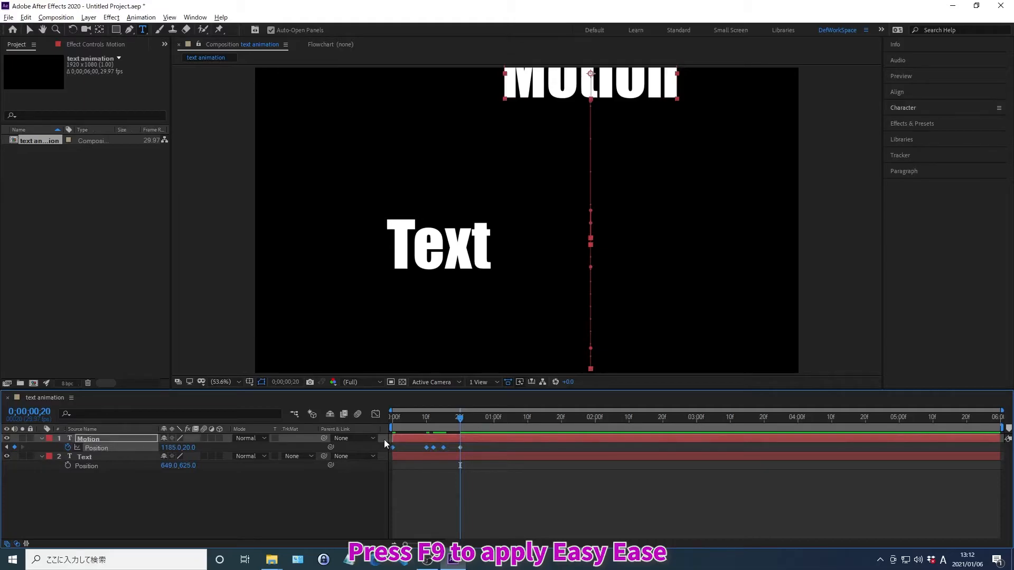
pyautogui.press('F9')
# Go to 0;00;00;05 and enable Opacity keyframing on the Motion layer at that time.
pyautogui.hotkey('alt', 'shift', 'j')
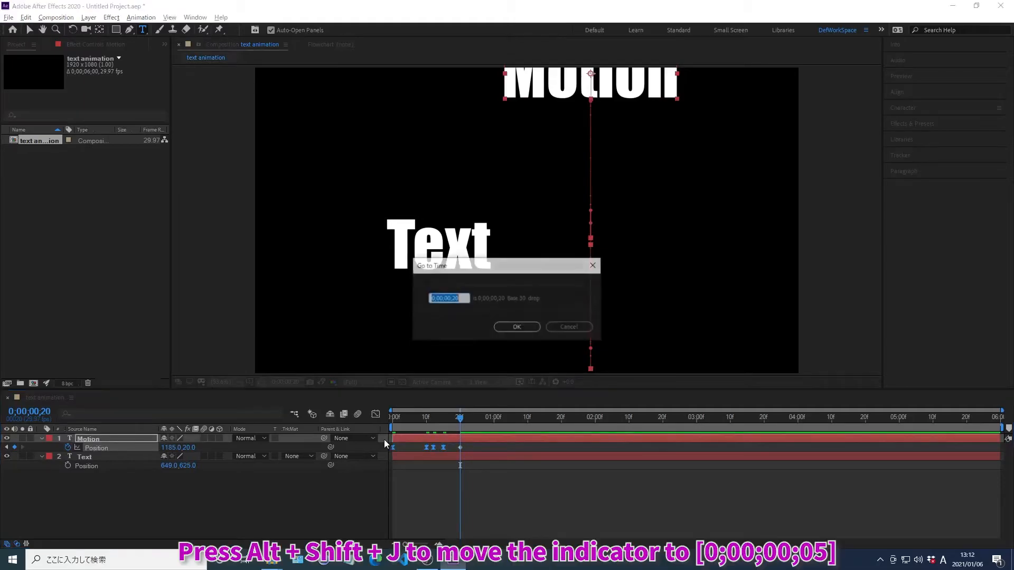
pyautogui.write('0;00')
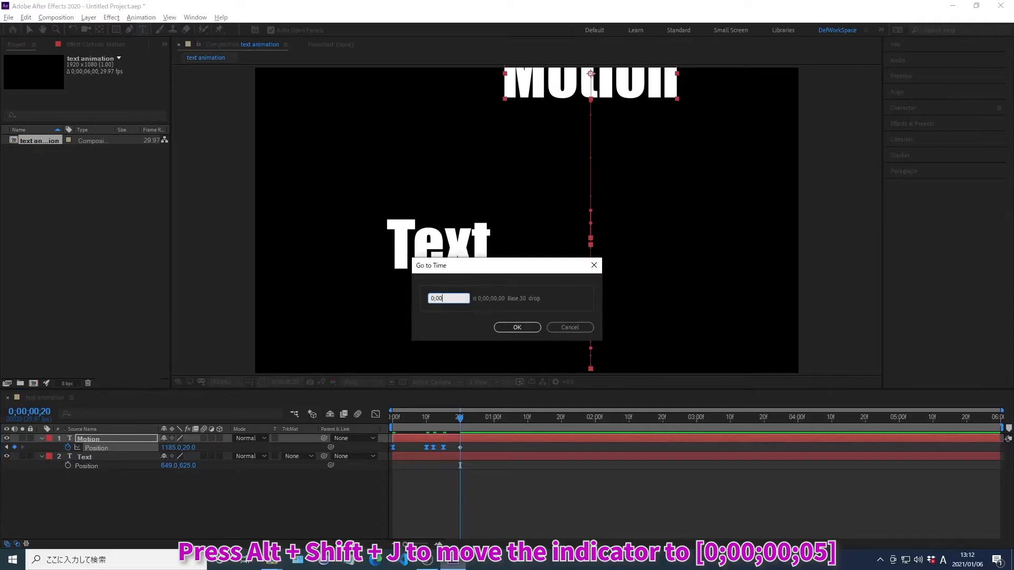
pyautogui.write(';00;05')
pyautogui.press('Return')
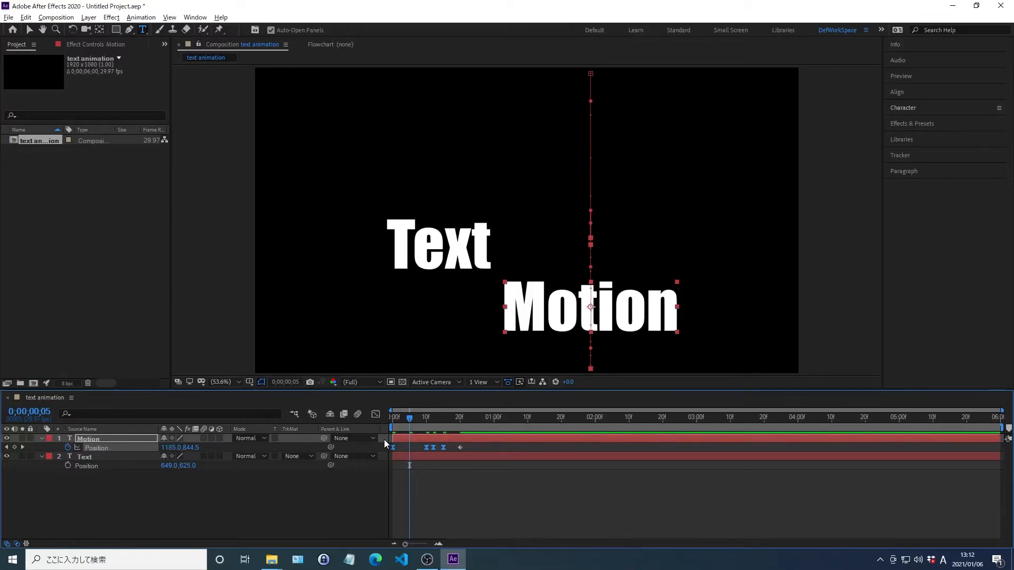
pyautogui.press('t')
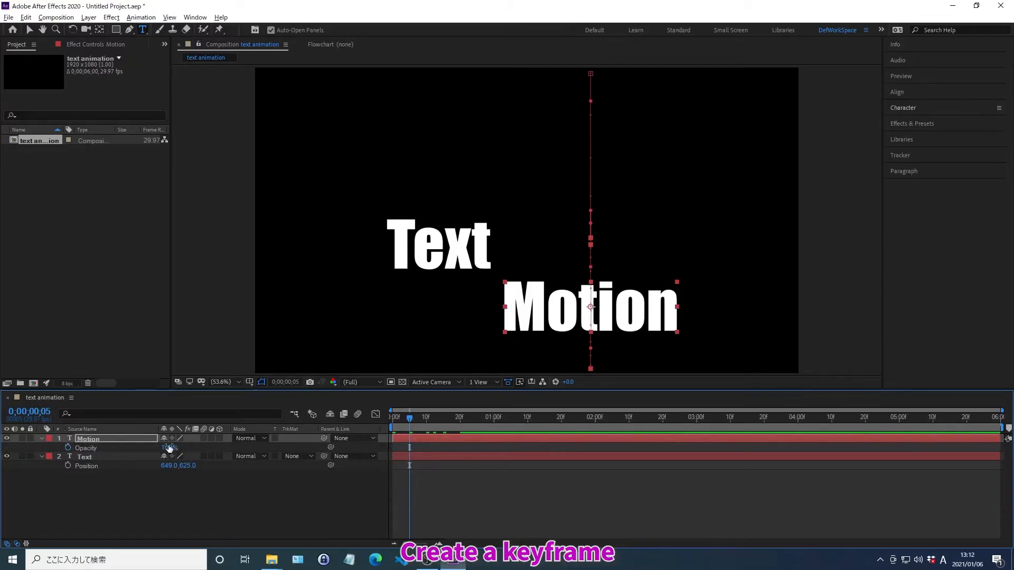
pyautogui.click(67, 448)
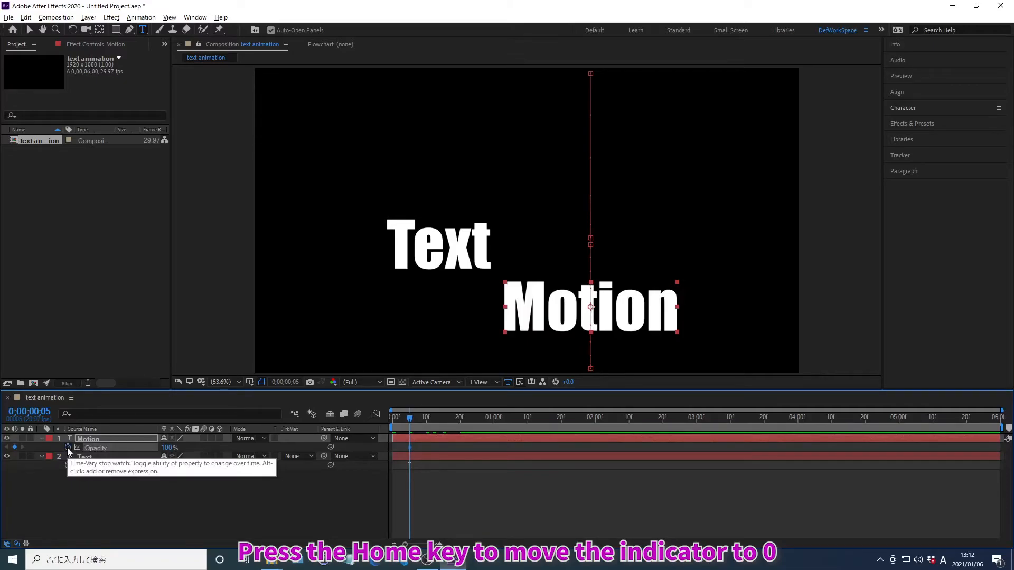
# Add an Opacity keyframe of 0% to the Motion layer at the start of the composition.
pyautogui.press('Home')
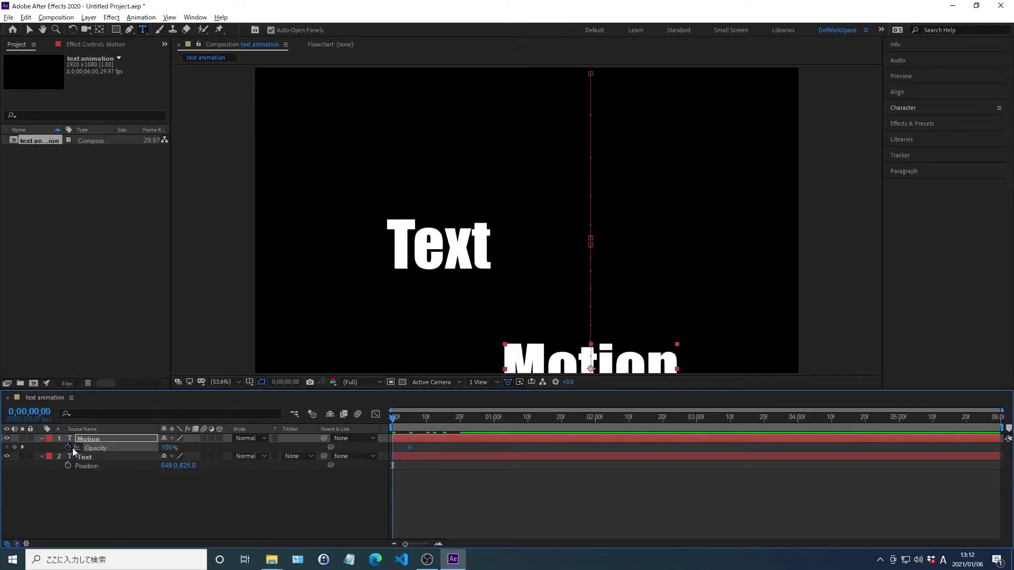
pyautogui.rightClick(96, 448)
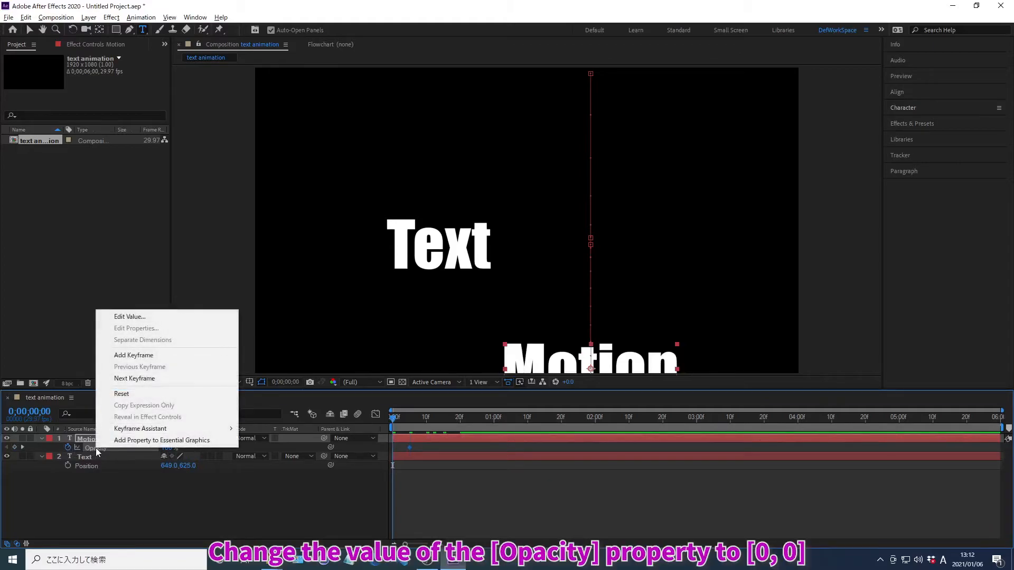
pyautogui.click(130, 316)
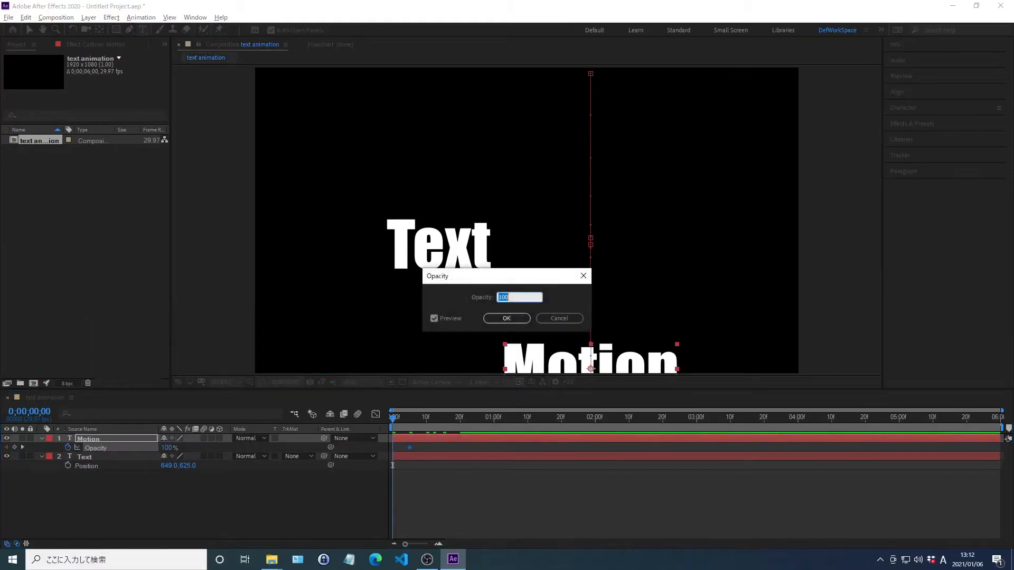
pyautogui.write('0')
pyautogui.press('Return')
# Add an Opacity keyframe of 100% to the Motion layer at 0;00;00;20.
pyautogui.hotkey('alt', 'shift', 'j')
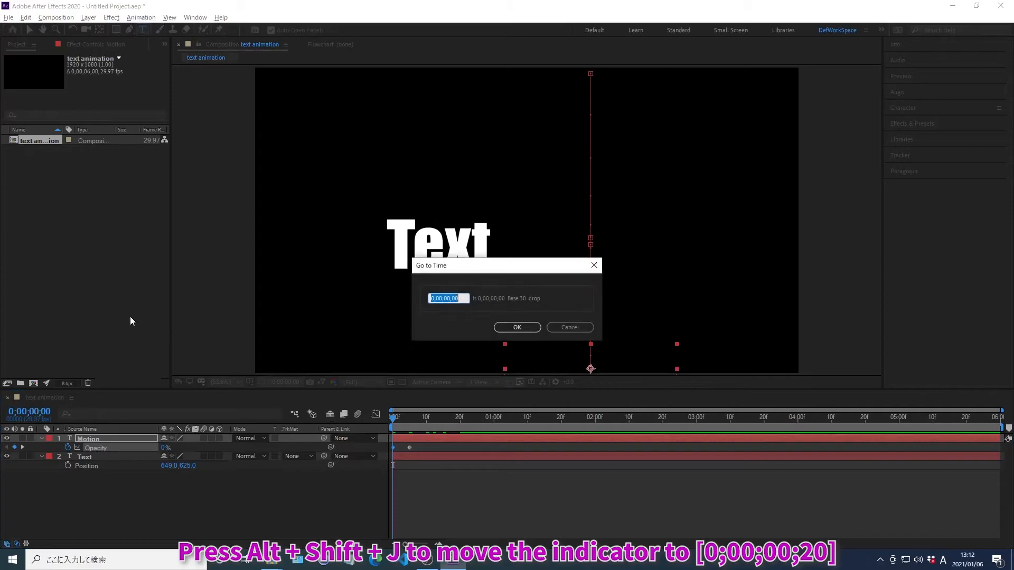
pyautogui.write('0;00;00;2')
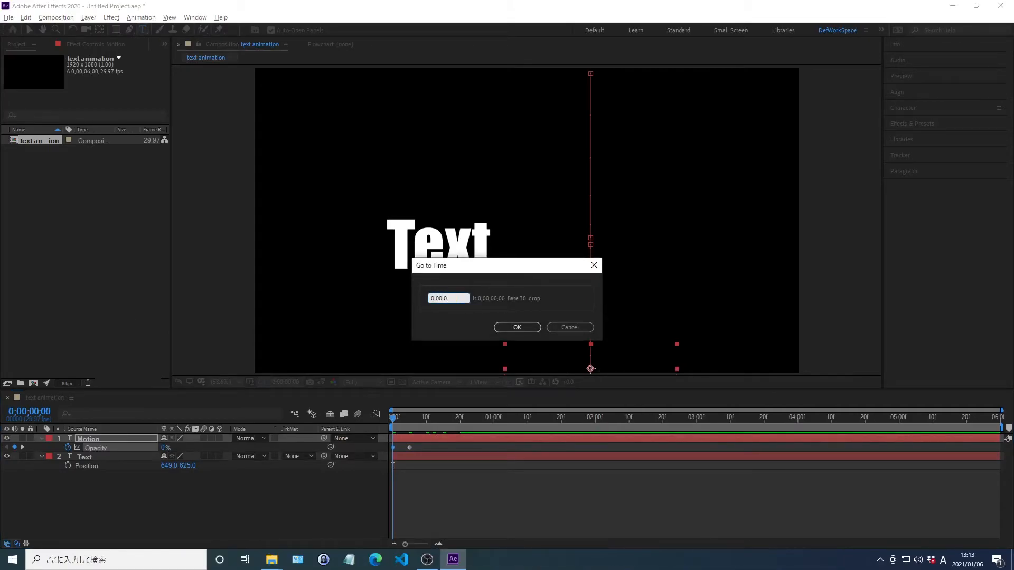
pyautogui.write('0')
pyautogui.press('Return')
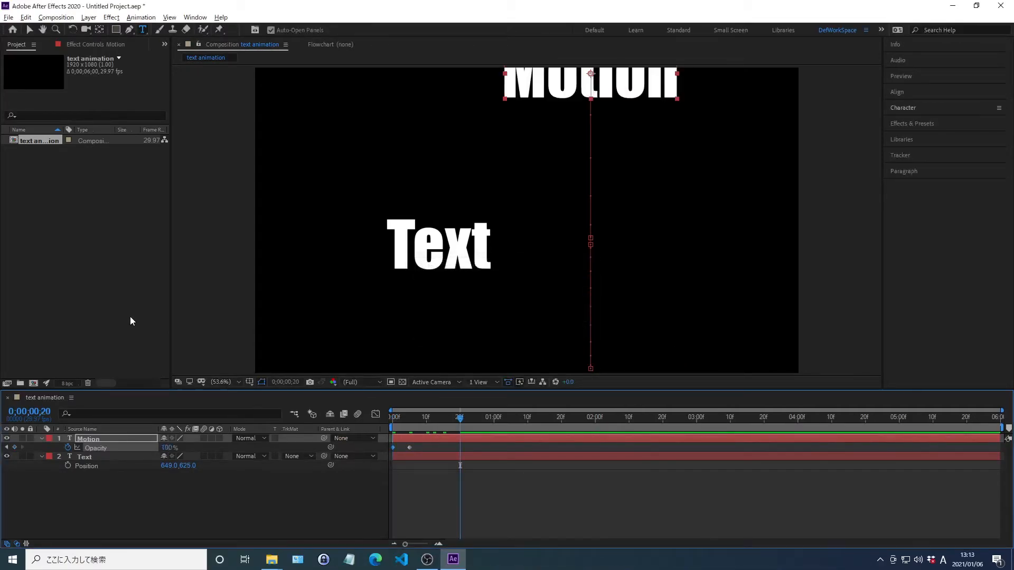
pyautogui.rightClick(96, 449)
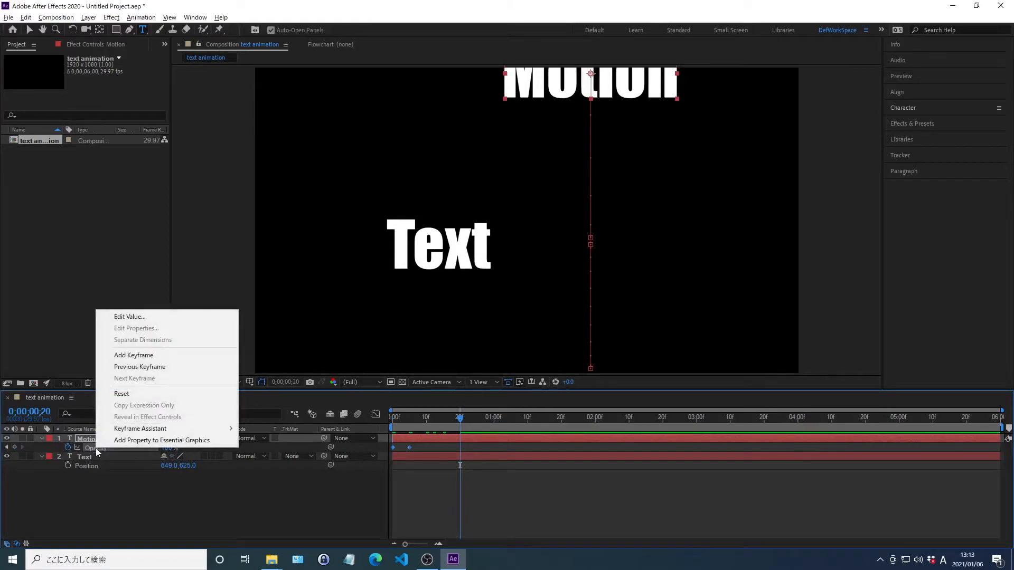
pyautogui.click(130, 316)
pyautogui.write('100')
pyautogui.press('Return')
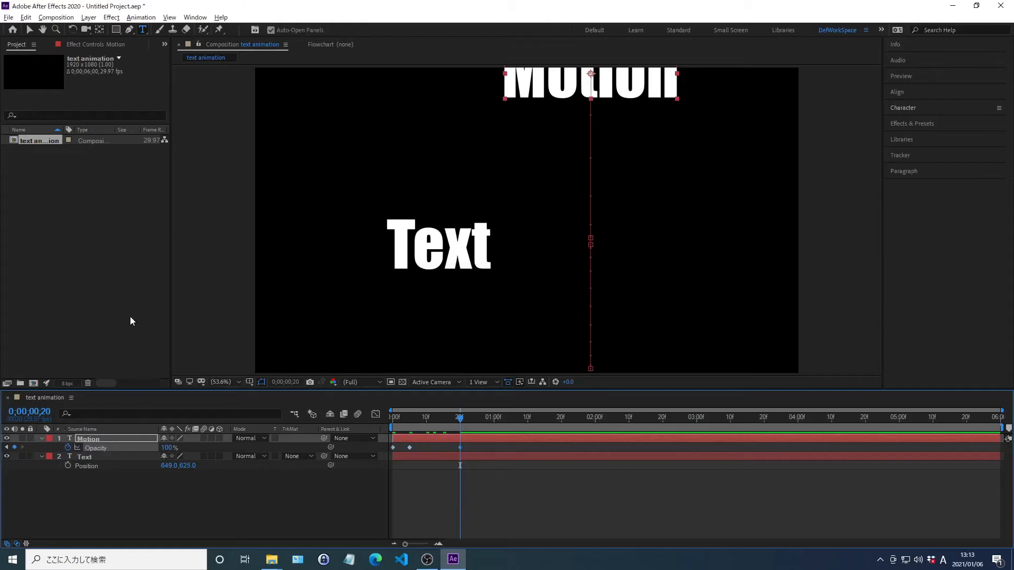
# Add an Opacity keyframe of 0% to the Motion layer at 0;00;00;25.
pyautogui.hotkey('alt', 'shift', 'j')
pyautogui.write('0')
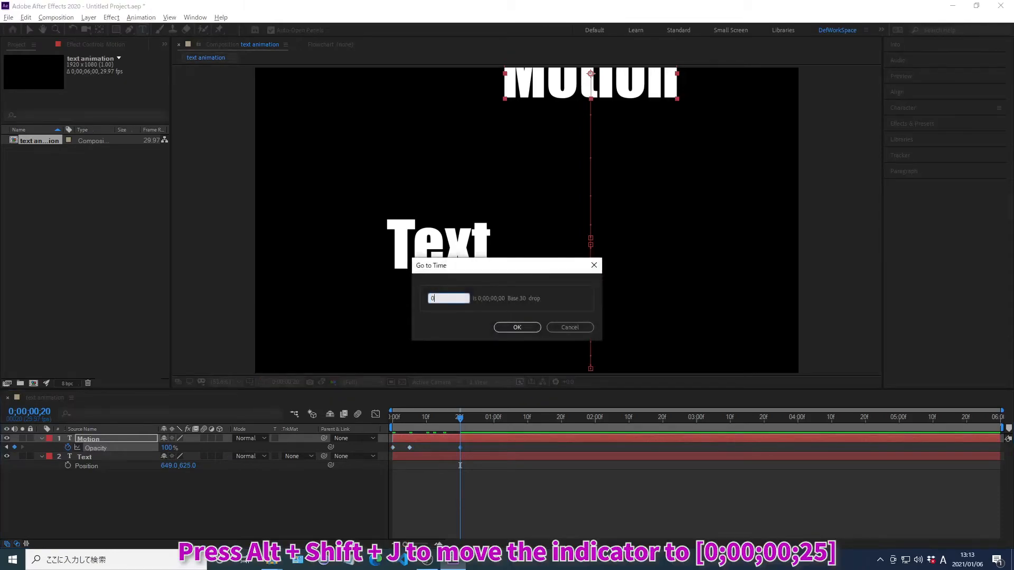
pyautogui.write(';00;00;25')
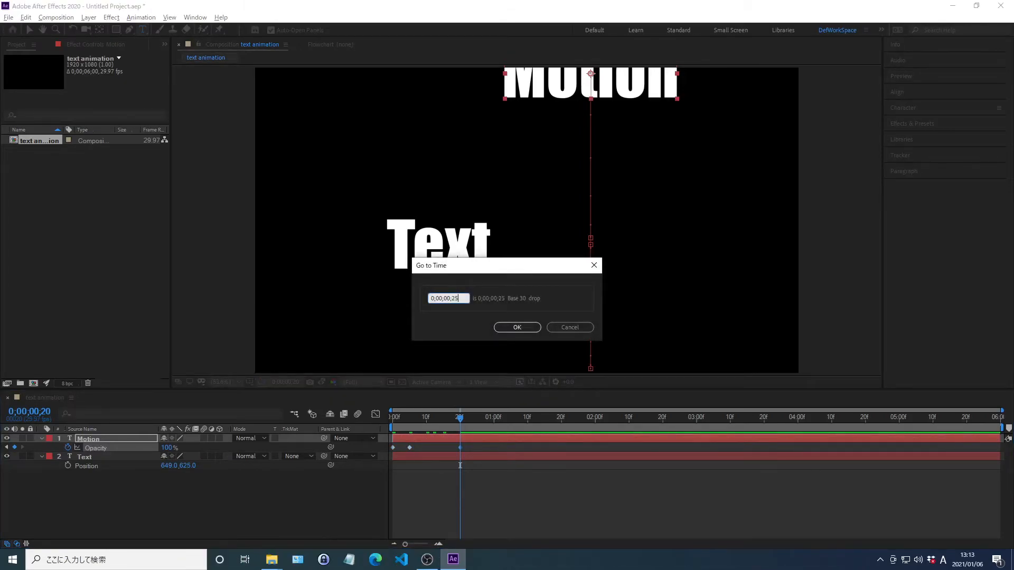
pyautogui.press('Return')
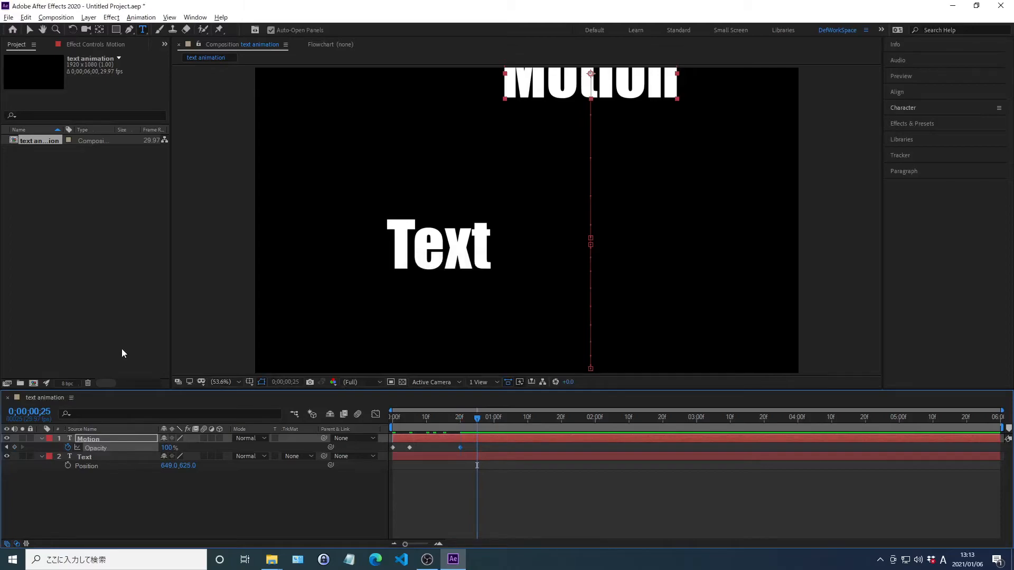
pyautogui.rightClick(96, 448)
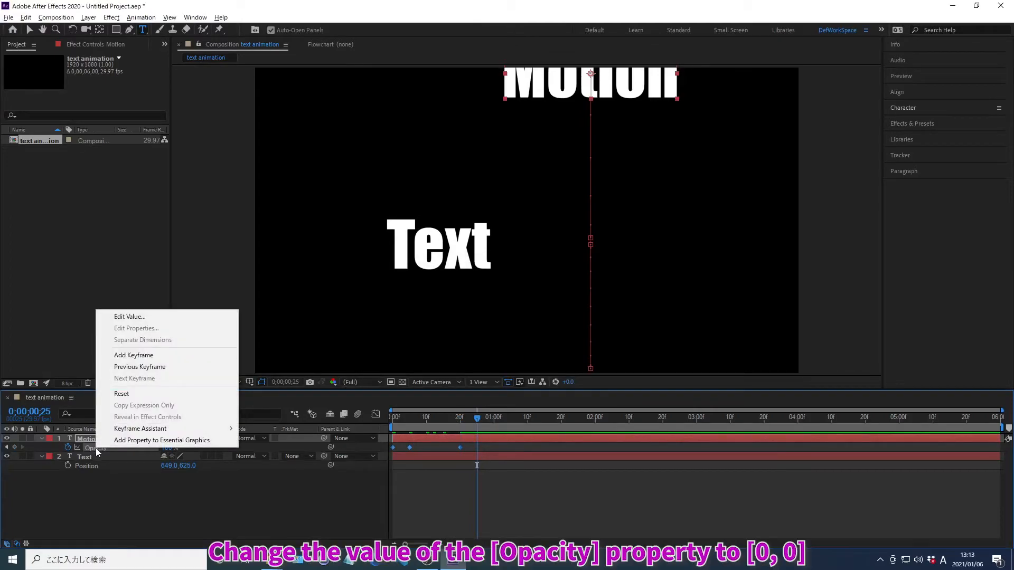
pyautogui.click(130, 317)
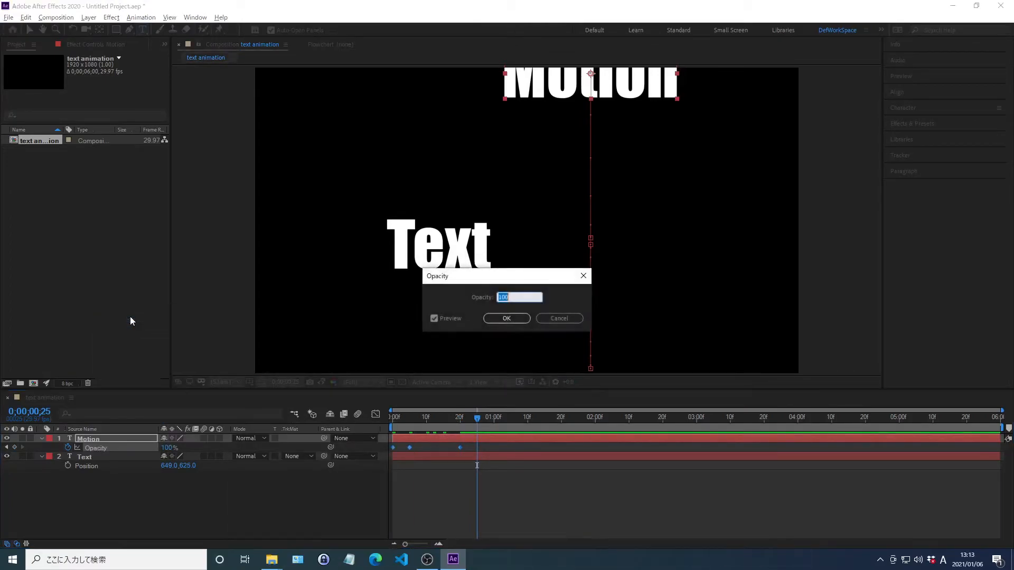
pyautogui.write('0')
pyautogui.press('Return')
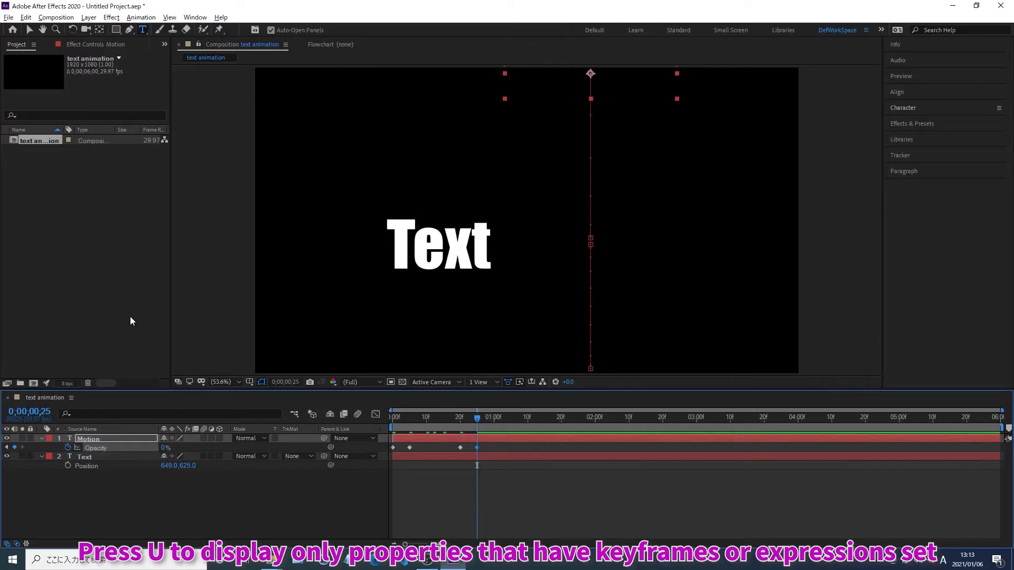
# Reveal and select all of the Motion layer's Position and Opacity keyframes, and preview the animation from the start.
pyautogui.hotkey('shift', 'p')
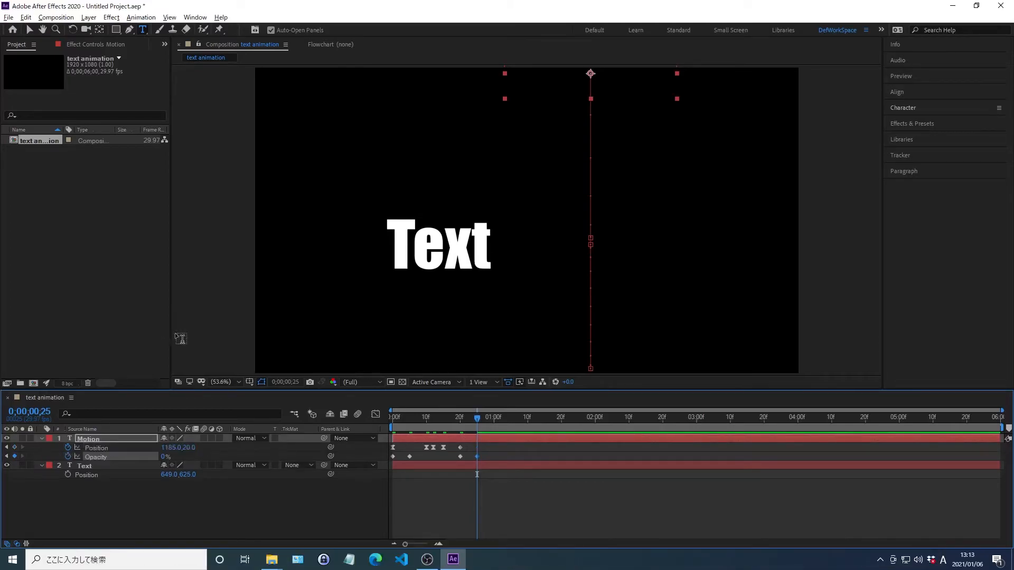
pyautogui.moveTo(492, 454); pyautogui.dragTo(386, 447)
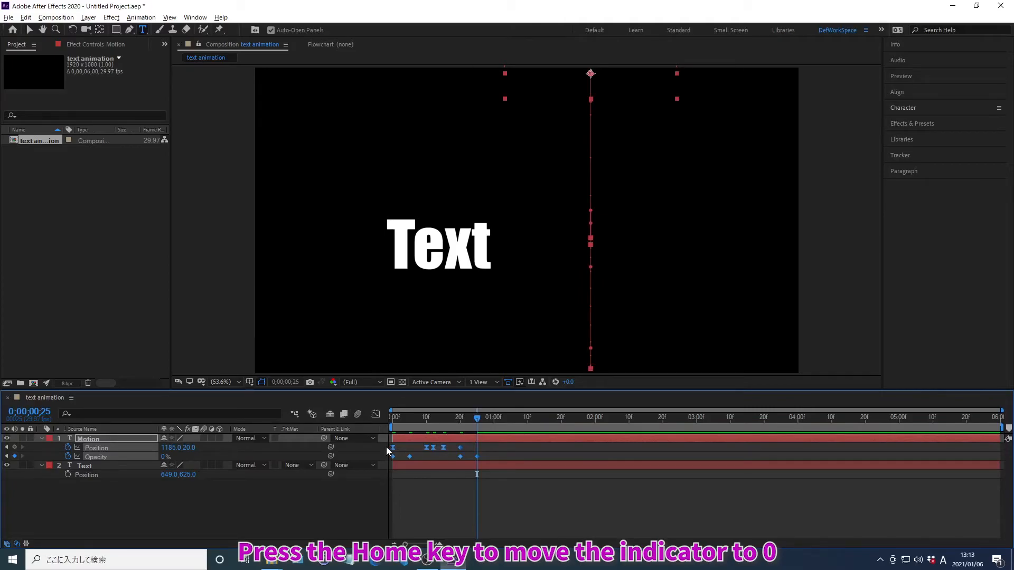
pyautogui.press('Home')
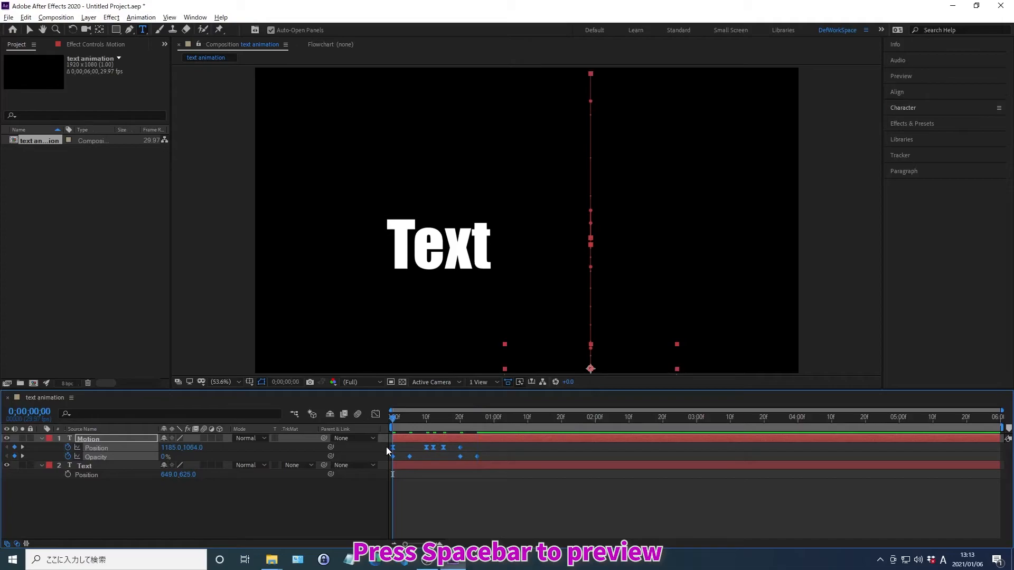
pyautogui.press('space')
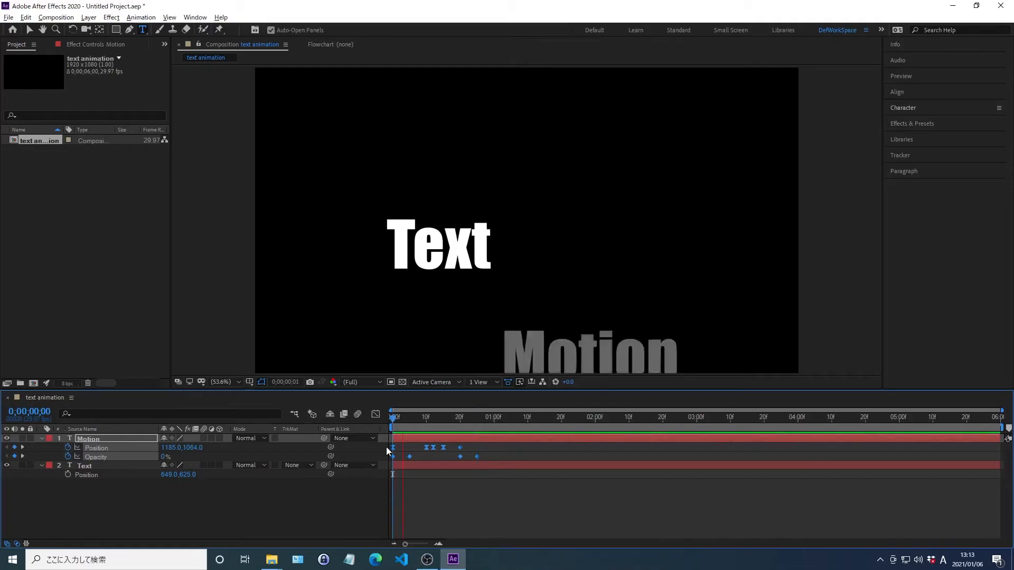
# Duplicate the Motion layer, reveal the copy's keyframes, and shift the copy in time to start at the original's last Opacity keyframe.
pyautogui.press('space')
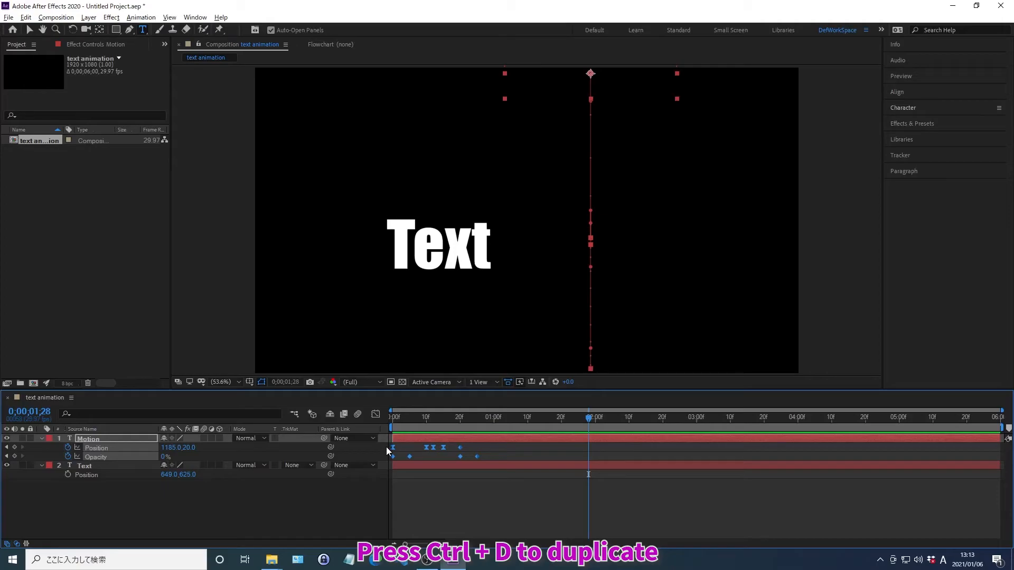
pyautogui.hotkey('ctrl', 'd')
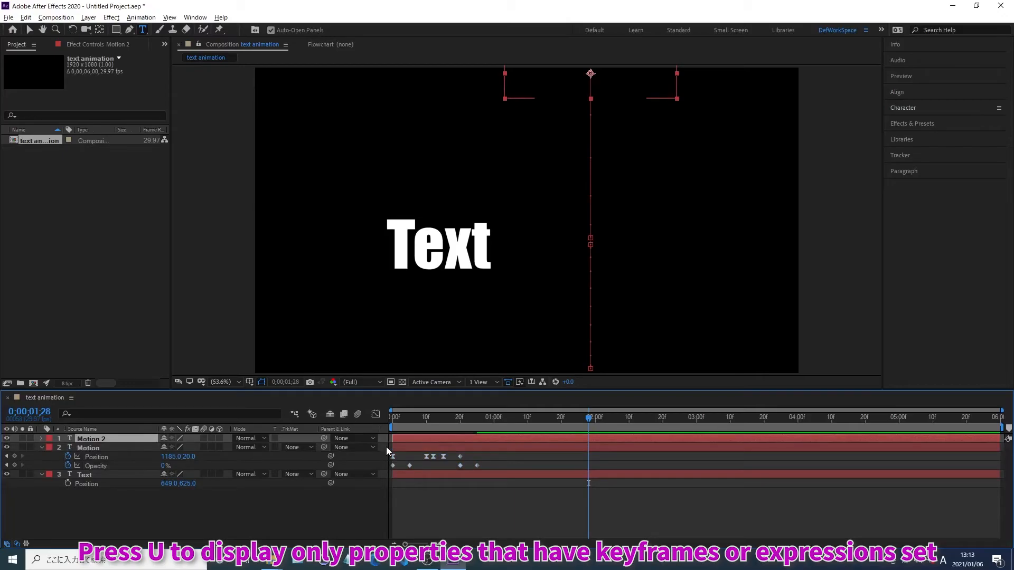
pyautogui.press('u')
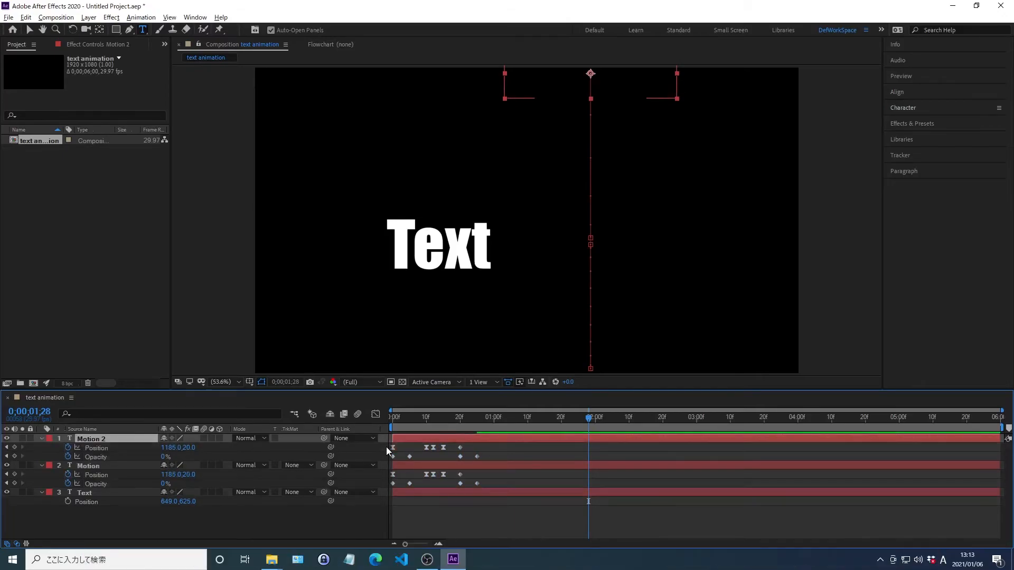
pyautogui.moveTo(400, 441); pyautogui.dragTo(481, 440)
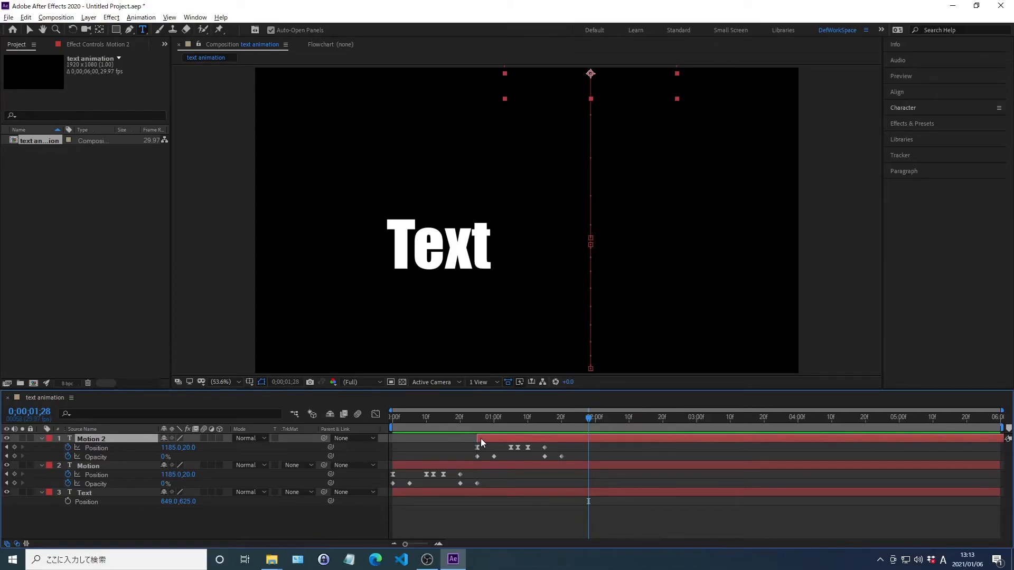
# Preview the animation from the start, and replace the duplicated Motion layer's text with "Change".
pyautogui.press('Home')
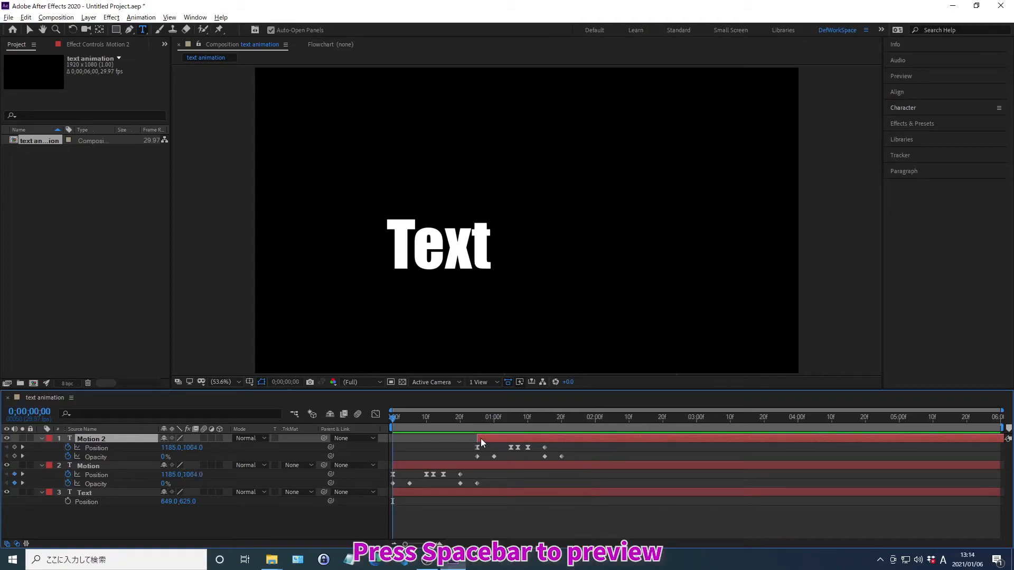
pyautogui.press('space')
pyautogui.press('space')
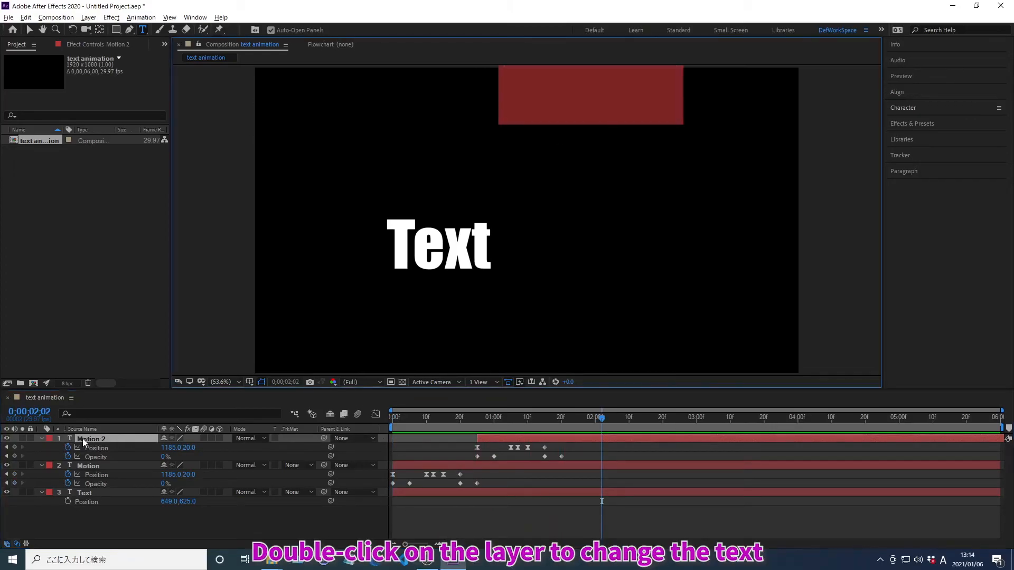
pyautogui.write('Change')
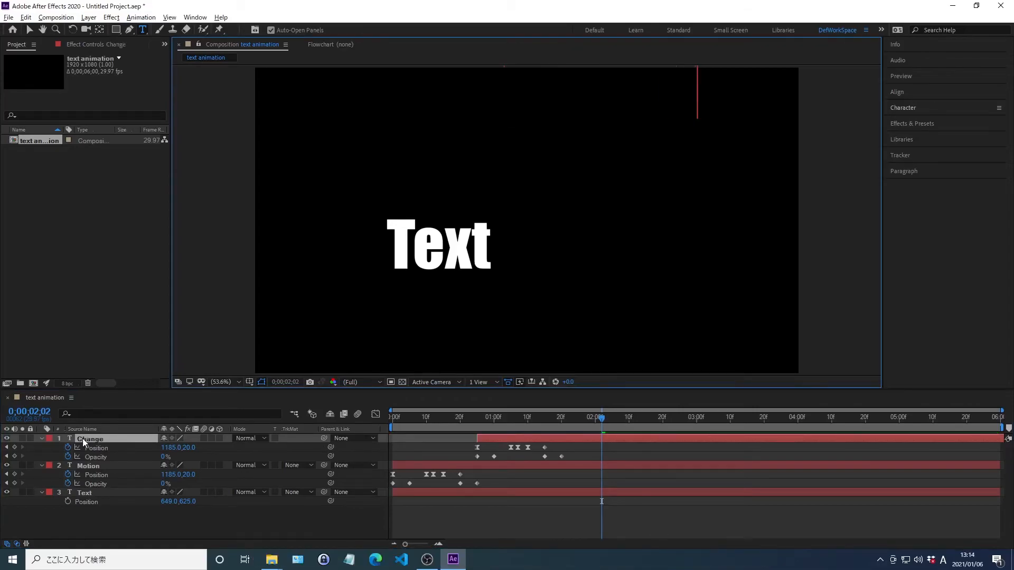
pyautogui.press('Escape')
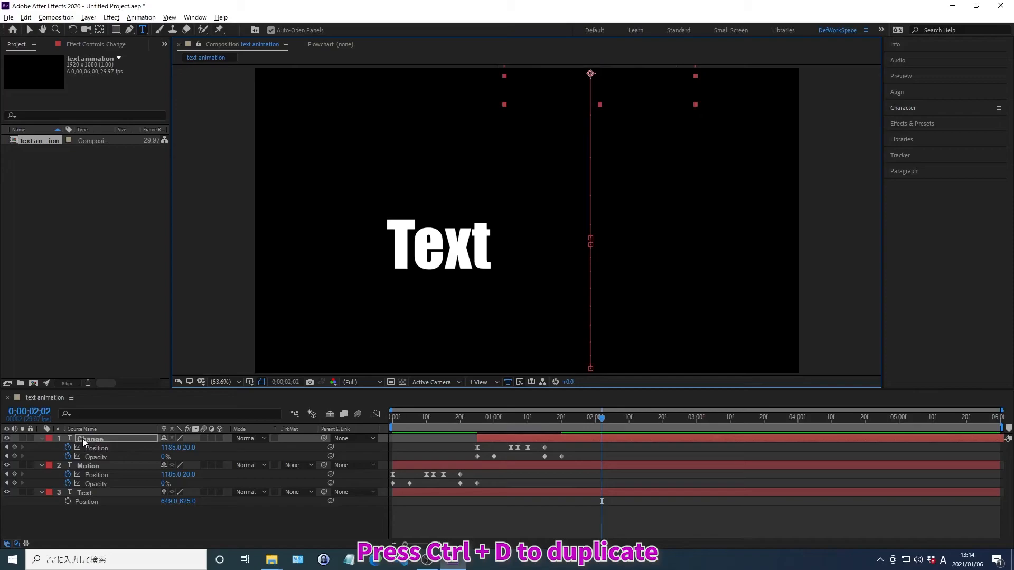
# Duplicate the Change layer, reveal the copy's keyframes, and shift it in time to start at the Change layer's last Opacity keyframe.
pyautogui.hotkey('ctrl', 'd')
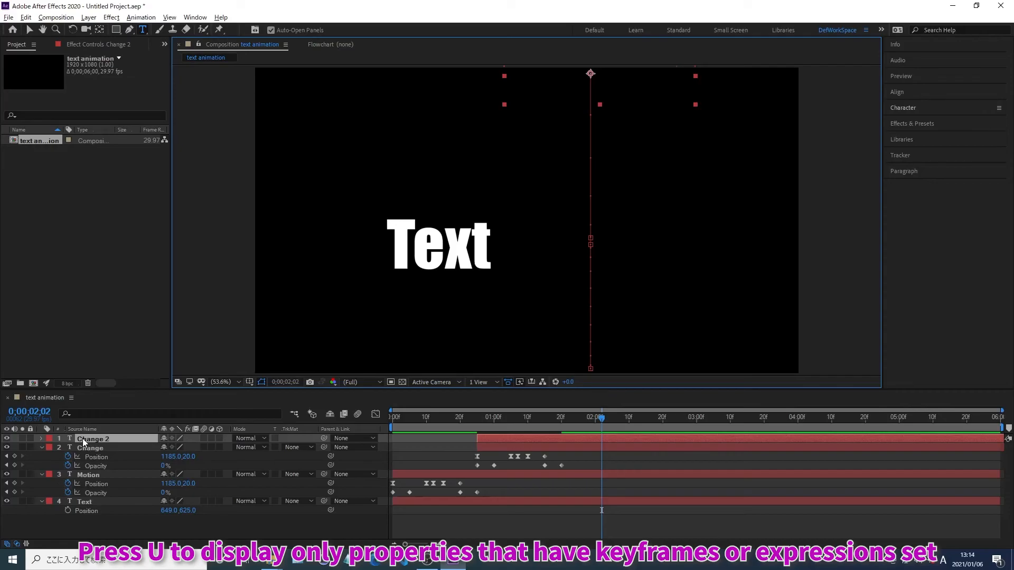
pyautogui.press('u')
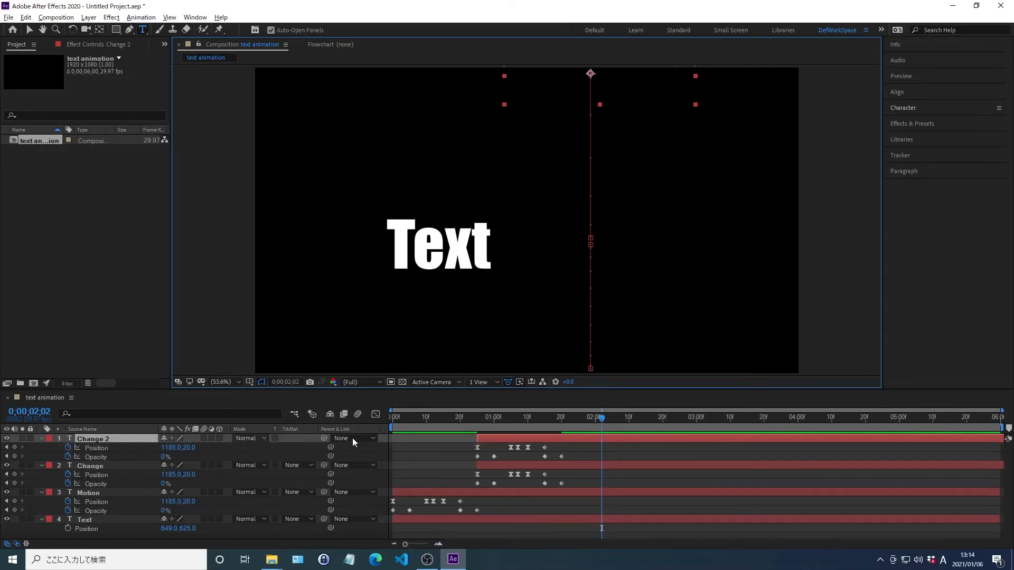
pyautogui.moveTo(480, 438); pyautogui.dragTo(562, 440)
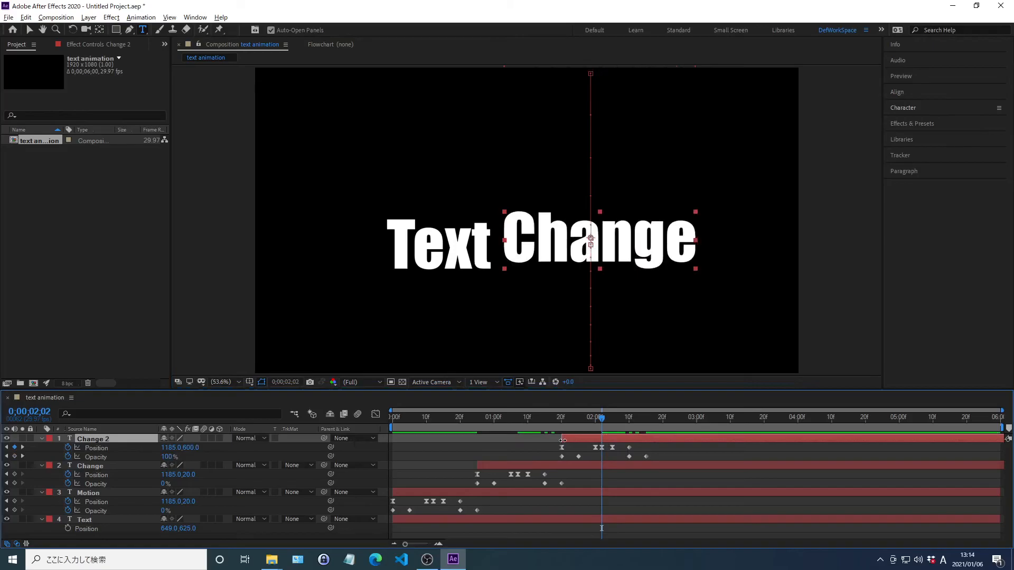
# Replace the duplicated Change layer's text with "Effects", and preview the animation from the start.
pyautogui.doubleClick(83, 439)
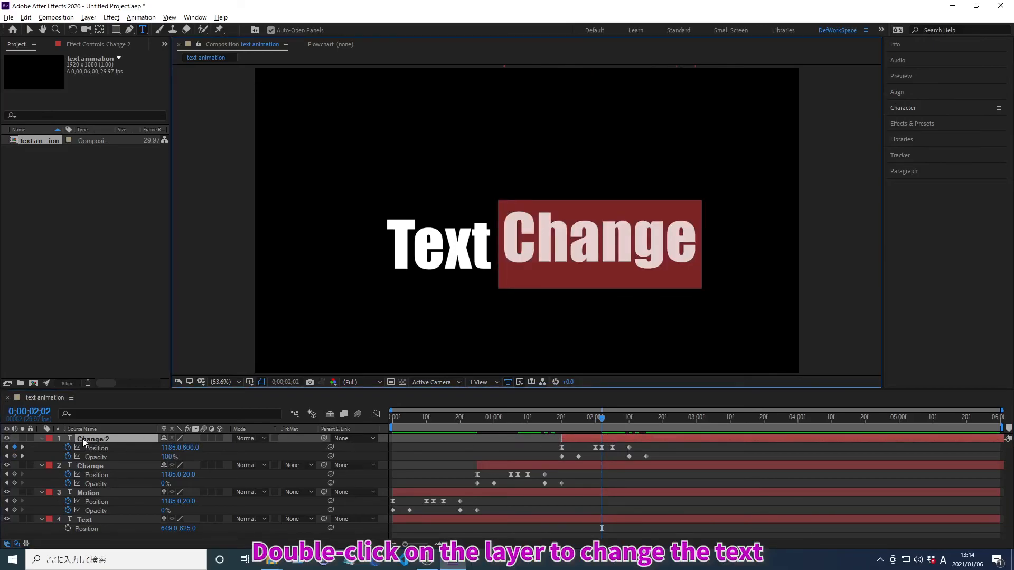
pyautogui.write('Effect')
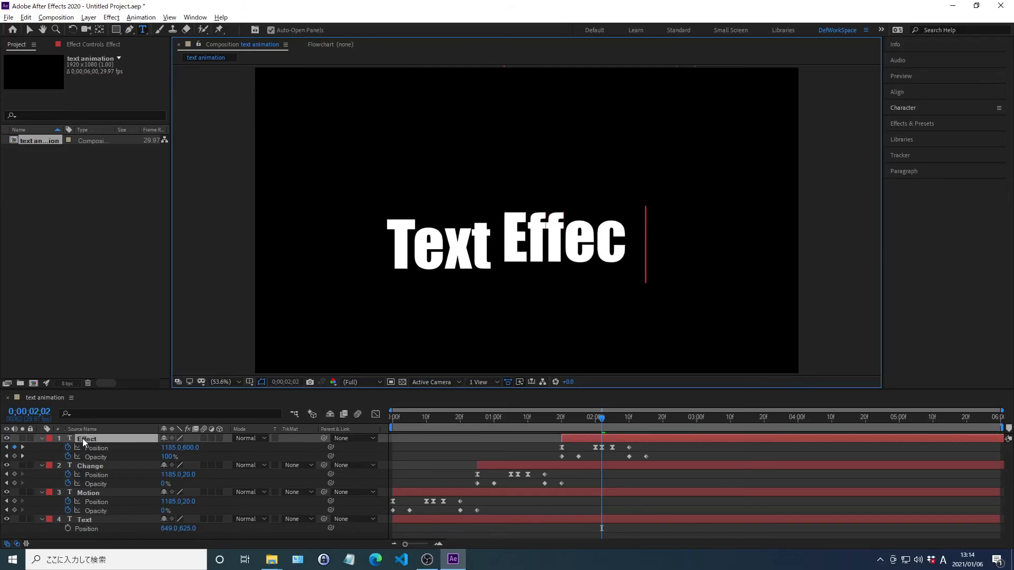
pyautogui.write('s')
pyautogui.press('Escape')
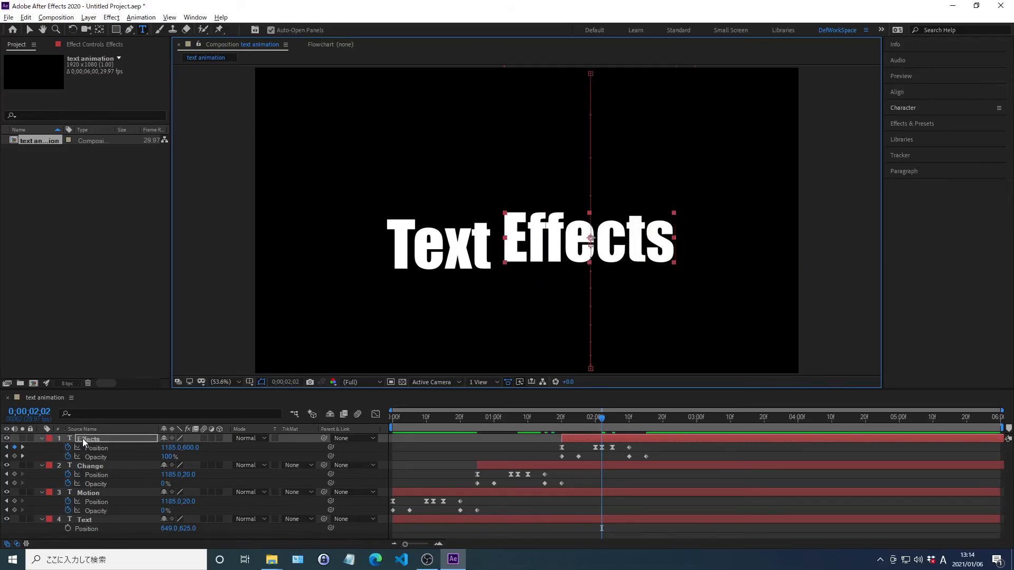
pyautogui.press('Home')
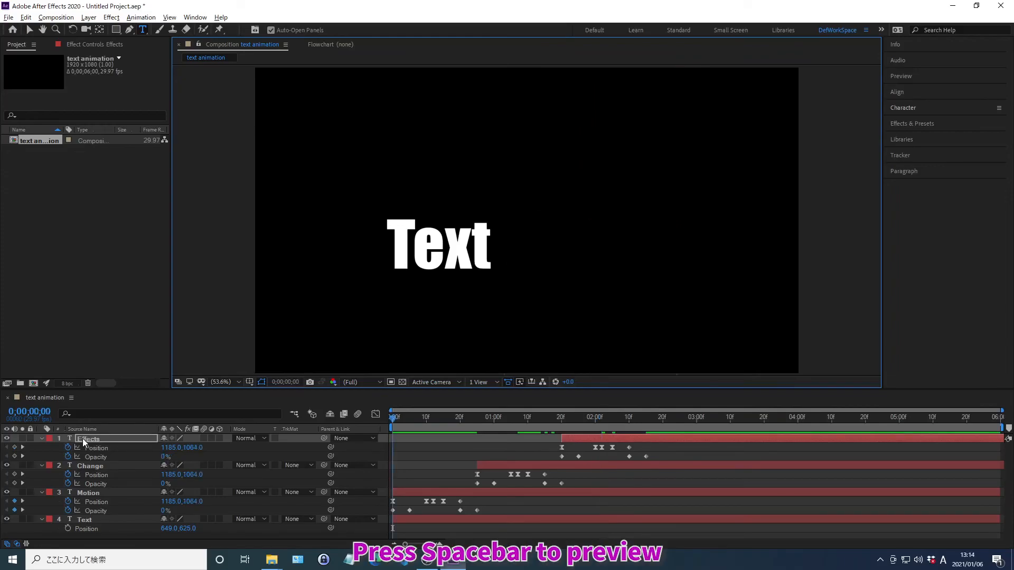
pyautogui.press('space')
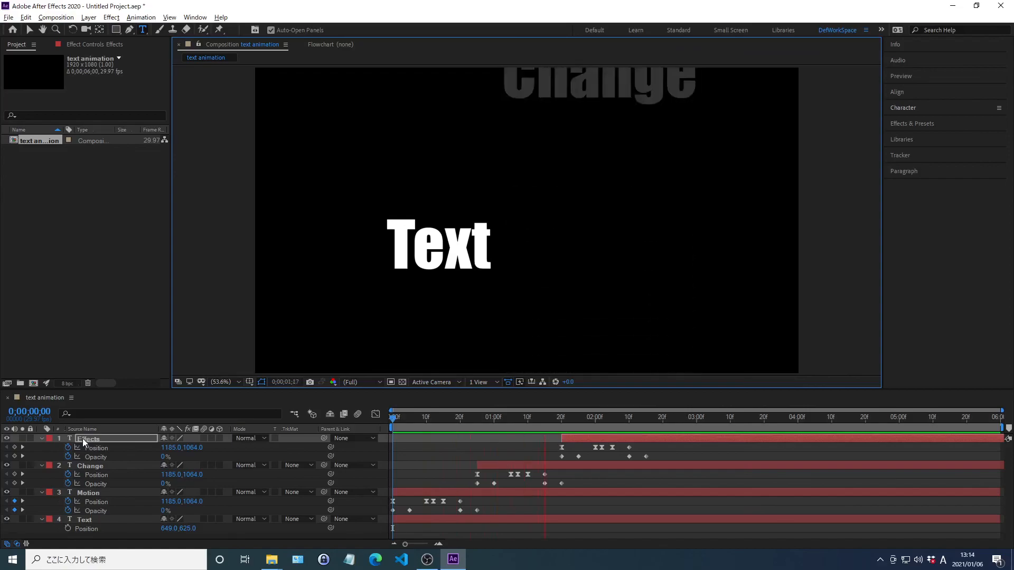